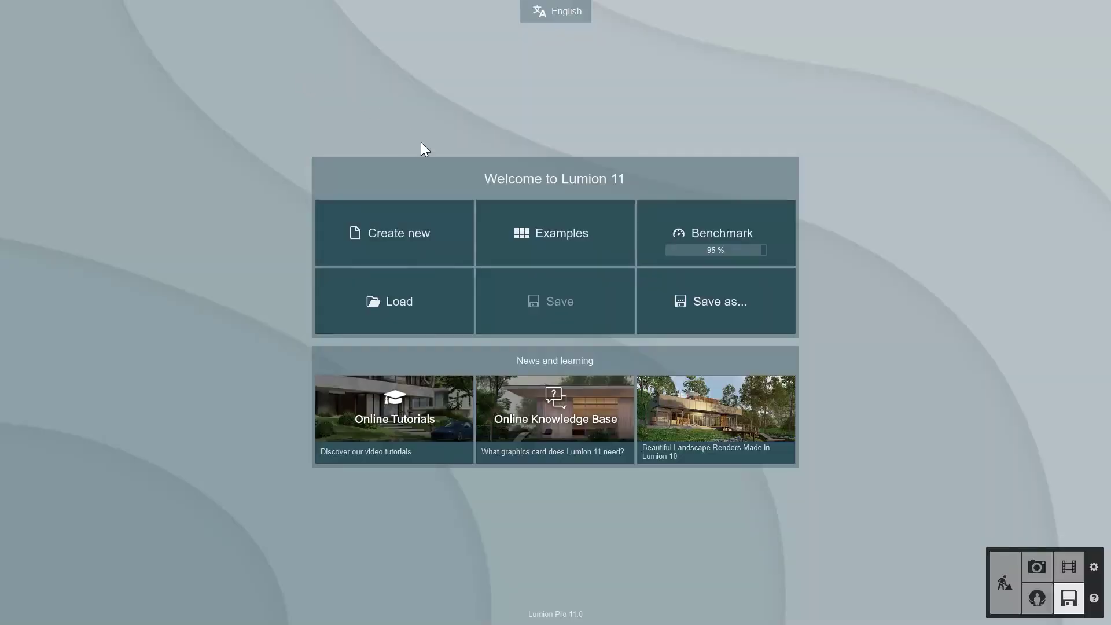
Load the Beach house example and fly the camera up over the villa and pool
{"action": "left_click", "coordinate": [505, 227]}
{"action": "left_click", "coordinate": [703, 424]}
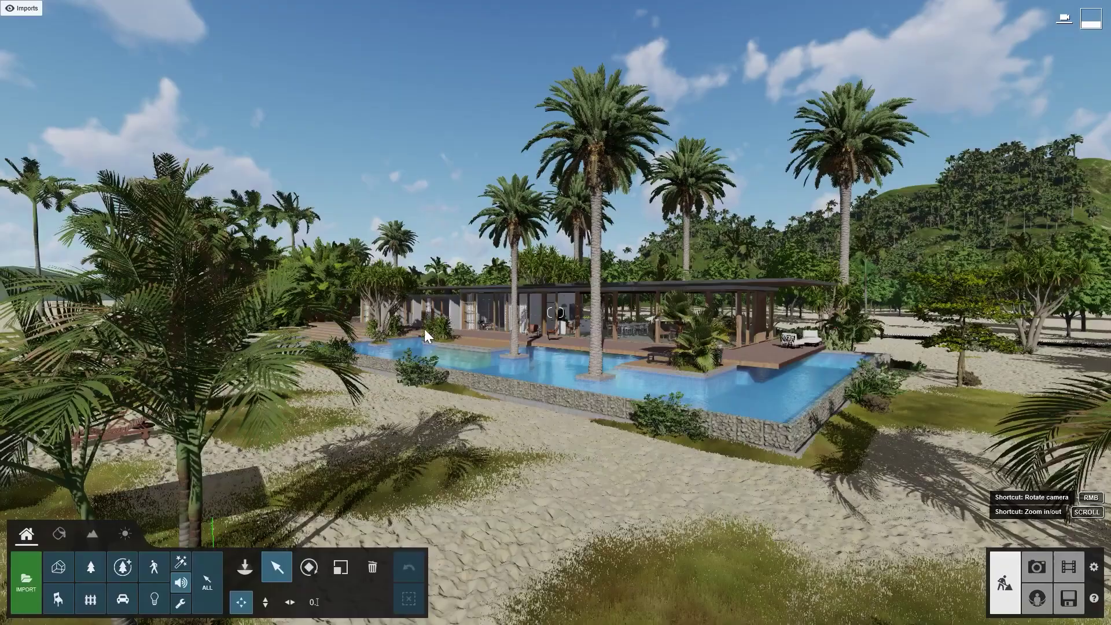
{"action": "mouse_move", "coordinate": [424, 328]}
{"action": "right_mouse_down"}
{"action": "mouse_move", "coordinate": [428, 376]}
{"action": "mouse_move", "coordinate": [453, 298]}
{"action": "mouse_move", "coordinate": [425, 294]}
{"action": "mouse_move", "coordinate": [430, 341]}
{"action": "right_mouse_up"}
{"action": "key", "text": "w"}
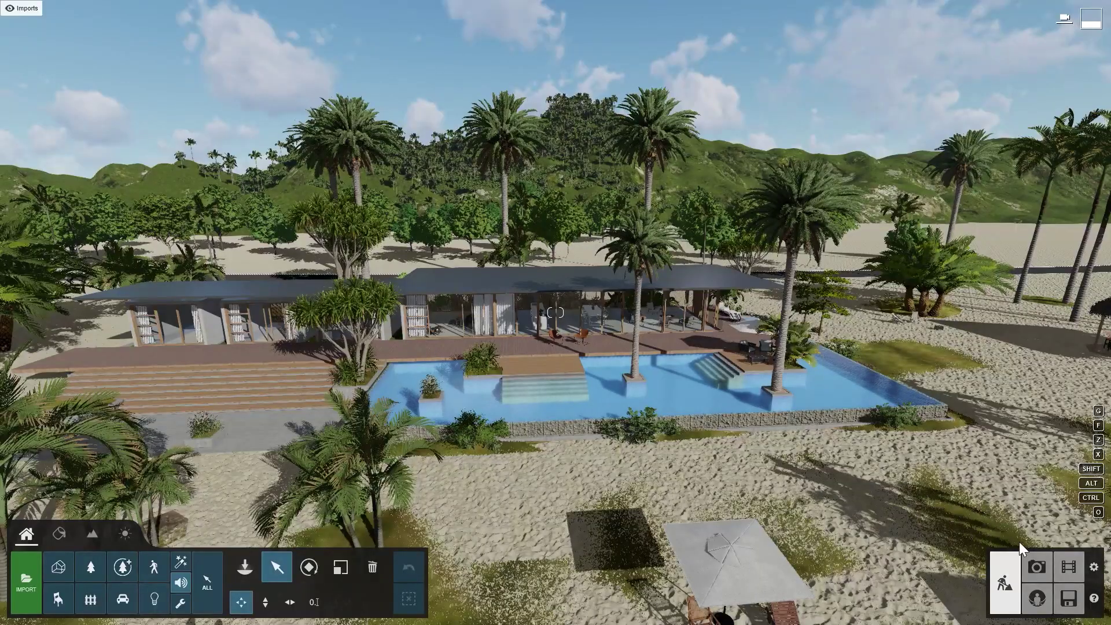
In Photo mode, store the current view as a camera and add the Orthographic View effect
{"action": "left_click", "coordinate": [1035, 566]}
{"action": "left_click", "coordinate": [898, 507]}
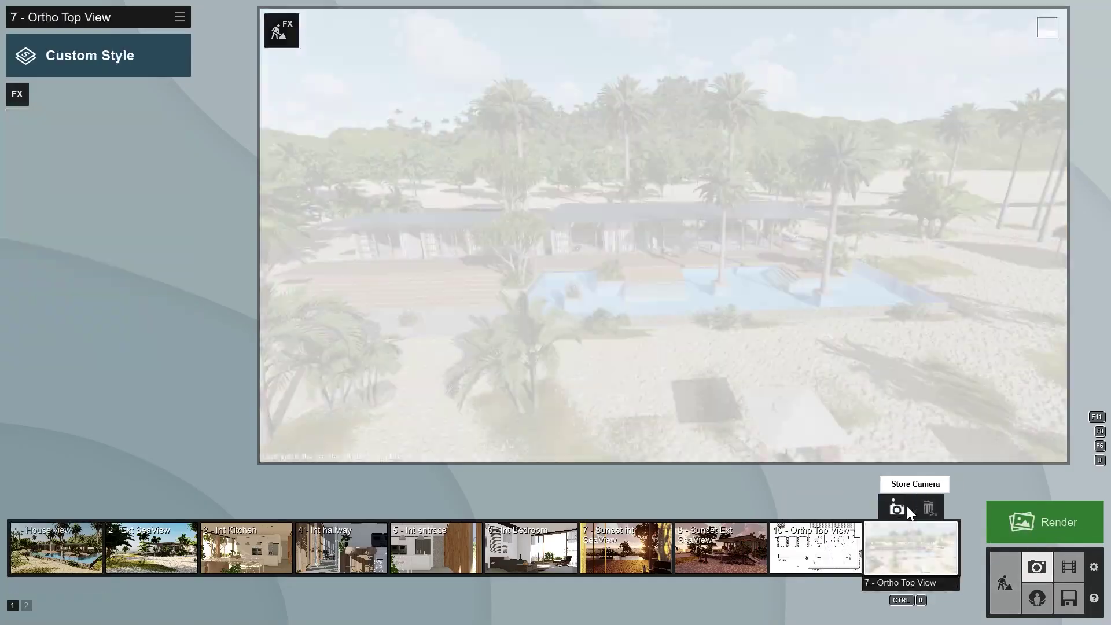
{"action": "left_click", "coordinate": [16, 95]}
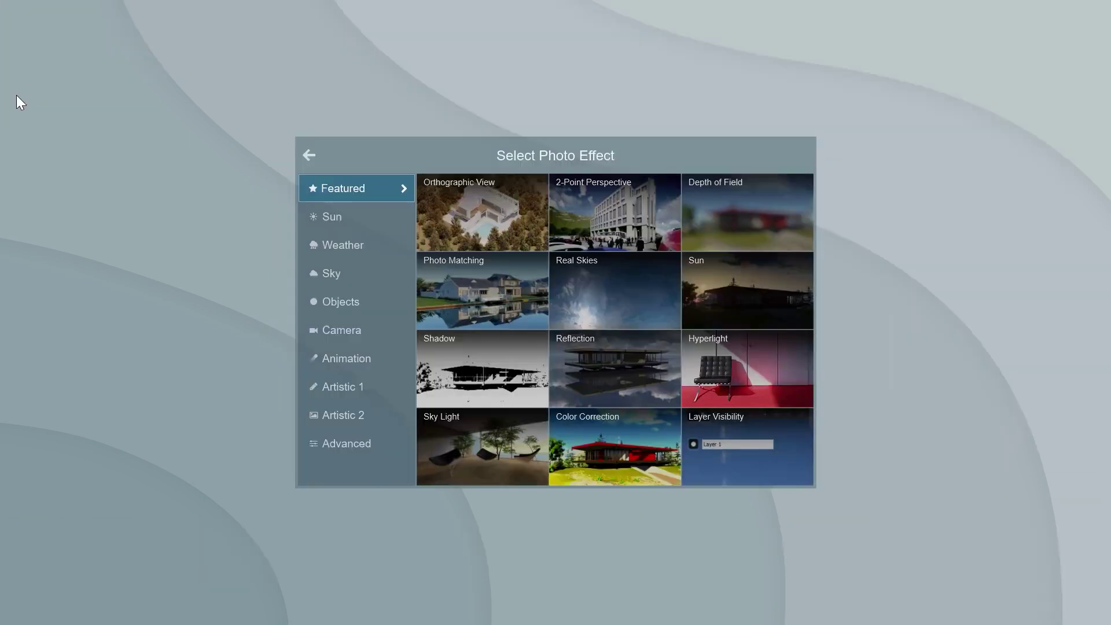
{"action": "left_click", "coordinate": [333, 331]}
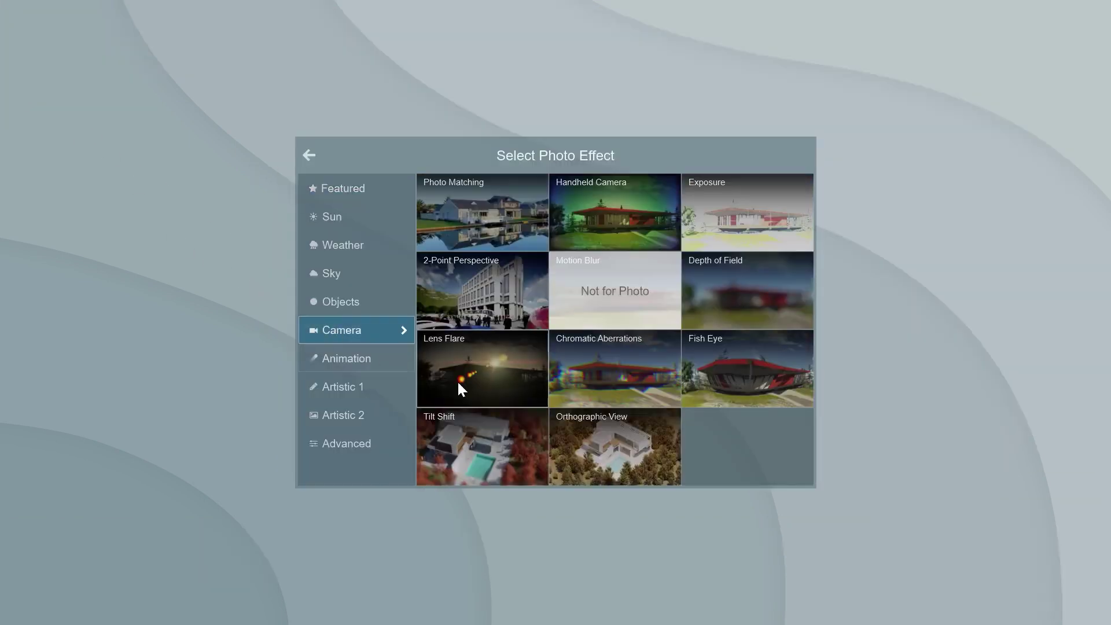
{"action": "left_click", "coordinate": [586, 456]}
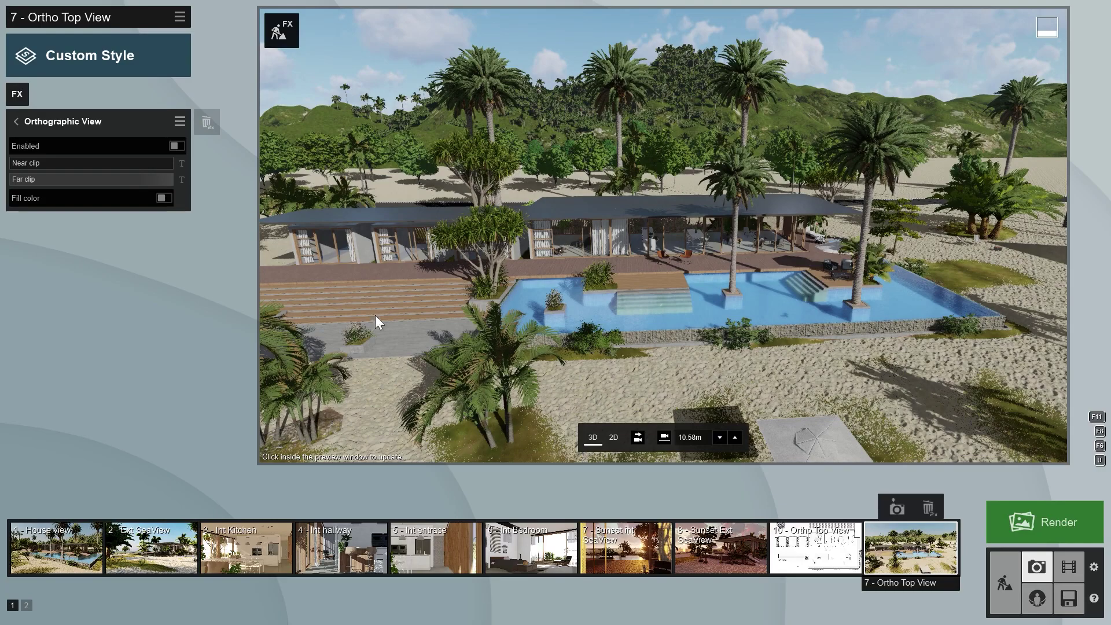
Enable the orthographic view, zoom in on the house and rotate the heading to 135°
{"action": "left_click", "coordinate": [176, 146]}
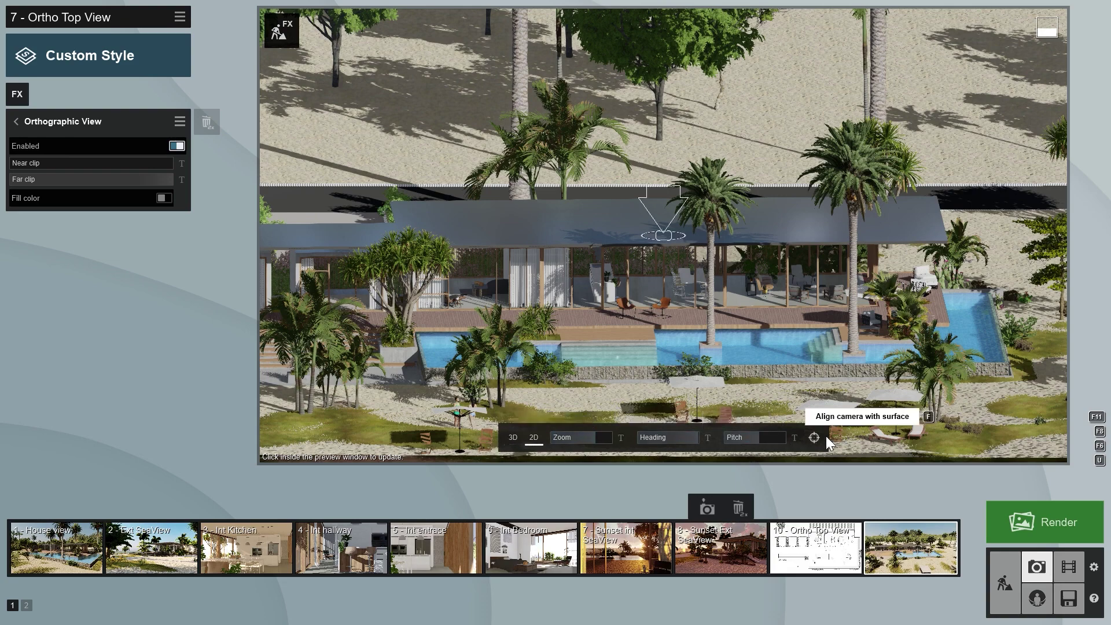
{"action": "left_click", "coordinate": [513, 443]}
{"action": "left_click", "coordinate": [610, 437]}
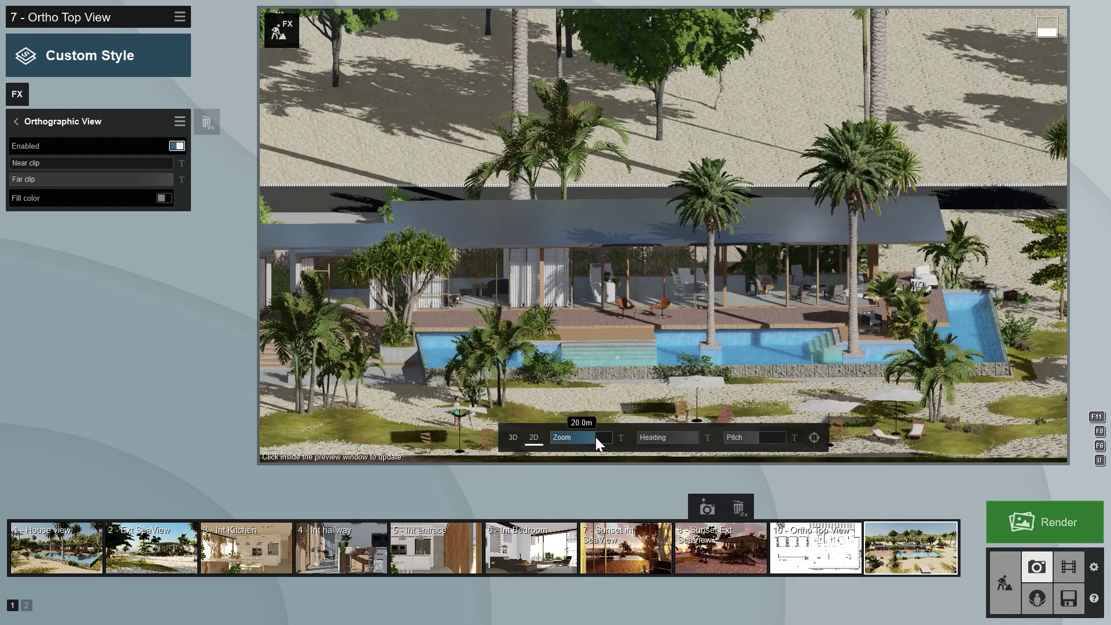
{"action": "left_click_drag", "start_coordinate": [596, 436], "coordinate": [595, 437]}
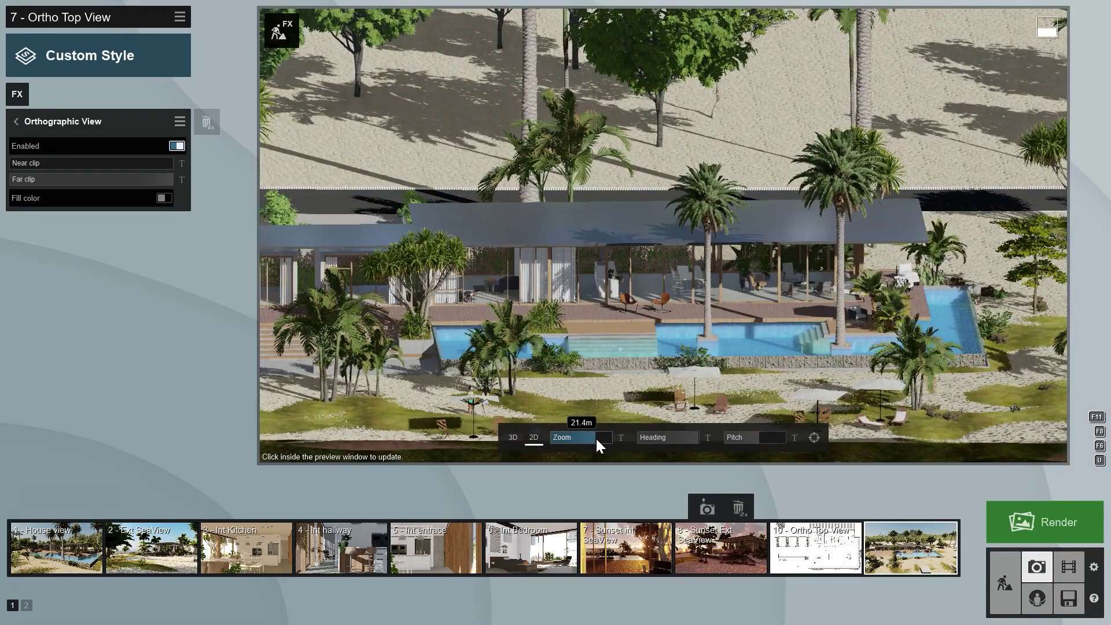
{"action": "left_click_drag", "start_coordinate": [643, 438], "coordinate": [700, 443]}
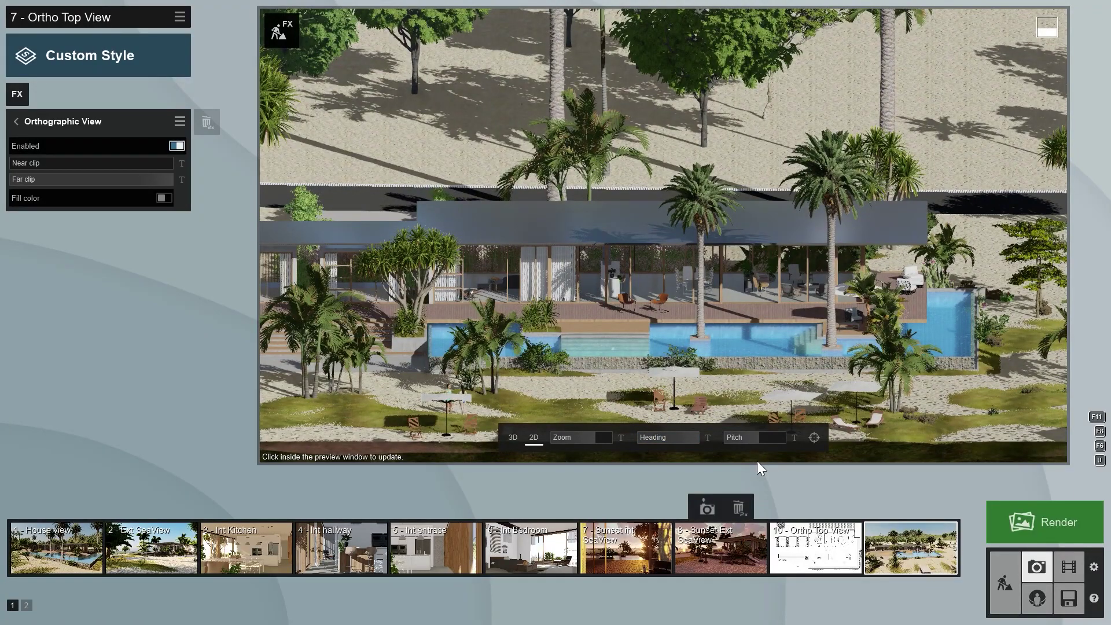
Tilt the orthographic view straight down, square up the heading and zoom in on the roof
{"action": "left_click_drag", "start_coordinate": [758, 436], "coordinate": [789, 439]}
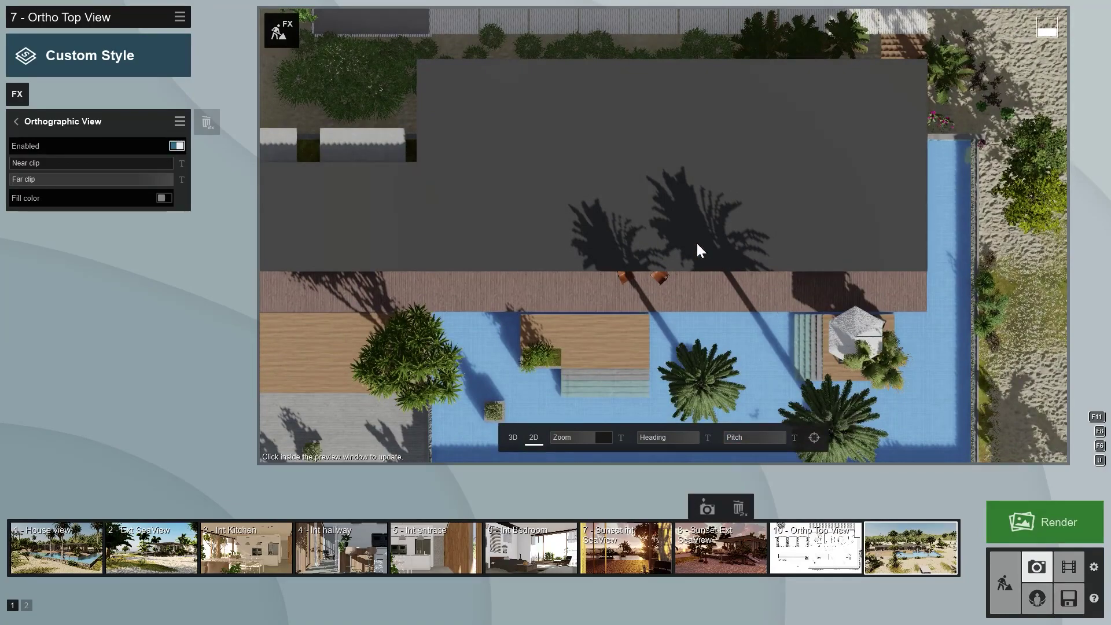
{"action": "right_click_drag", "start_coordinate": [683, 230], "coordinate": [687, 271]}
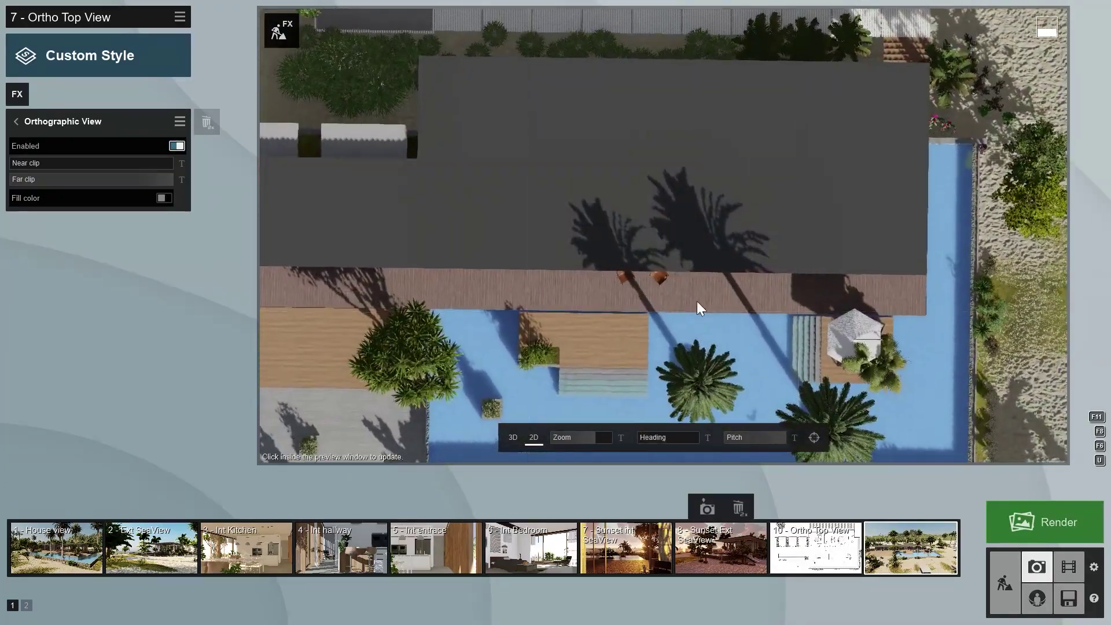
{"action": "left_click_drag", "start_coordinate": [686, 438], "coordinate": [706, 444]}
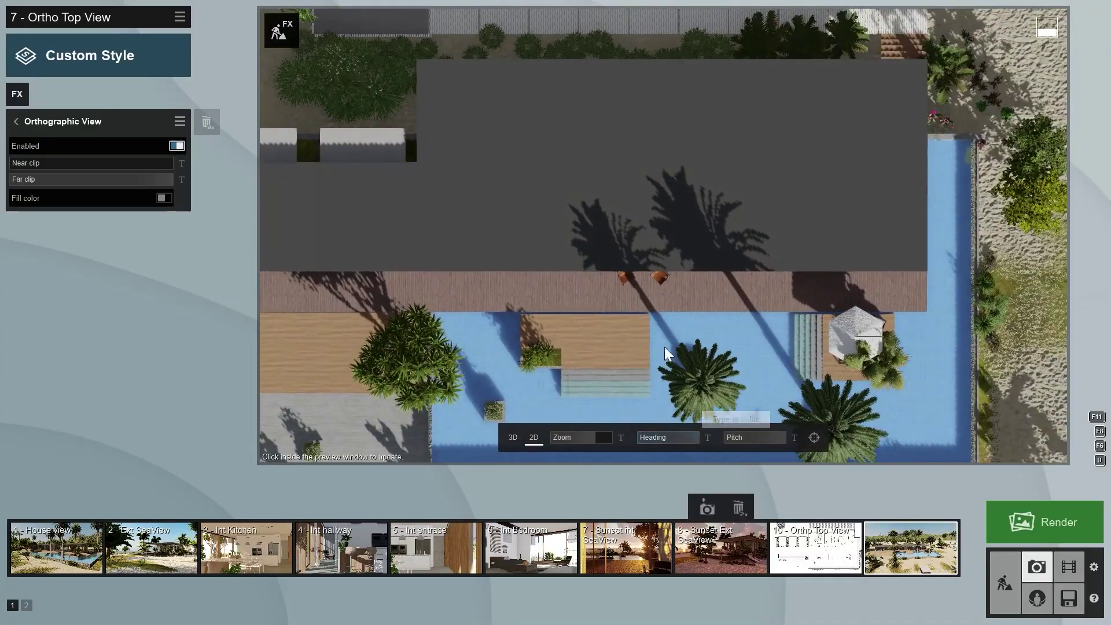
{"action": "left_click_drag", "start_coordinate": [589, 437], "coordinate": [675, 282]}
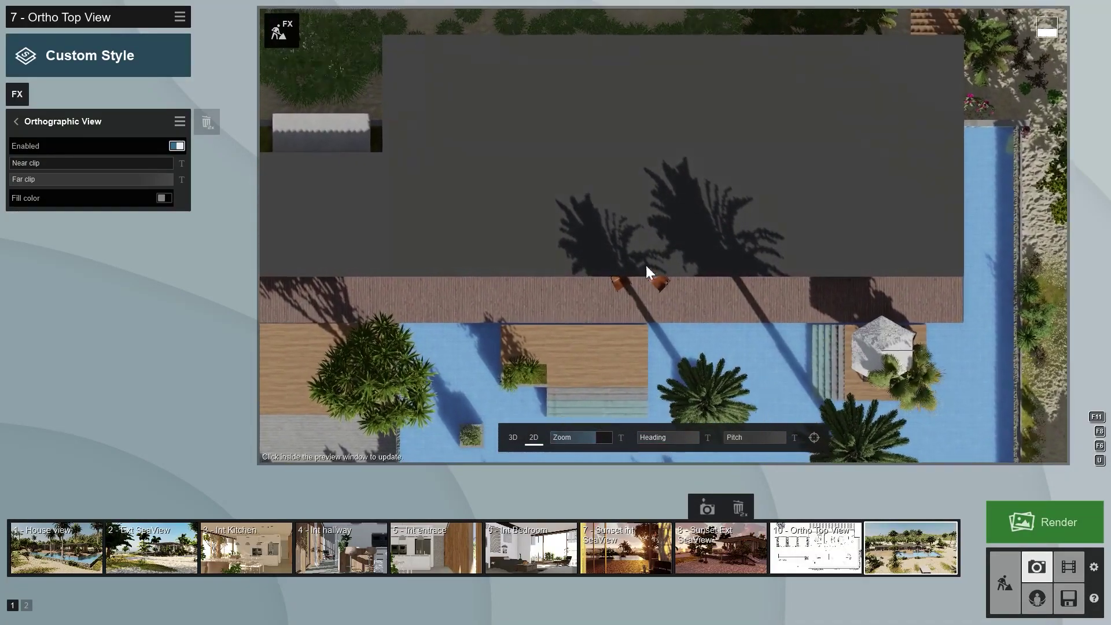
{"action": "left_click", "coordinate": [641, 168]}
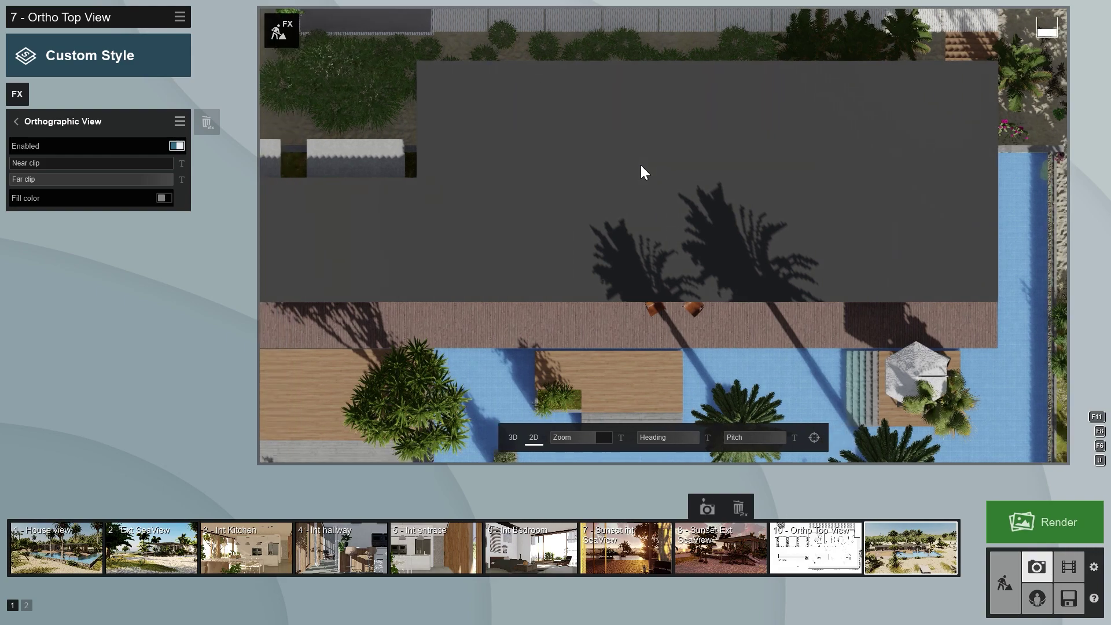
Pan the top-down plan to centre the roof and deck
{"action": "middle_click_drag", "start_coordinate": [657, 214], "coordinate": [627, 266]}
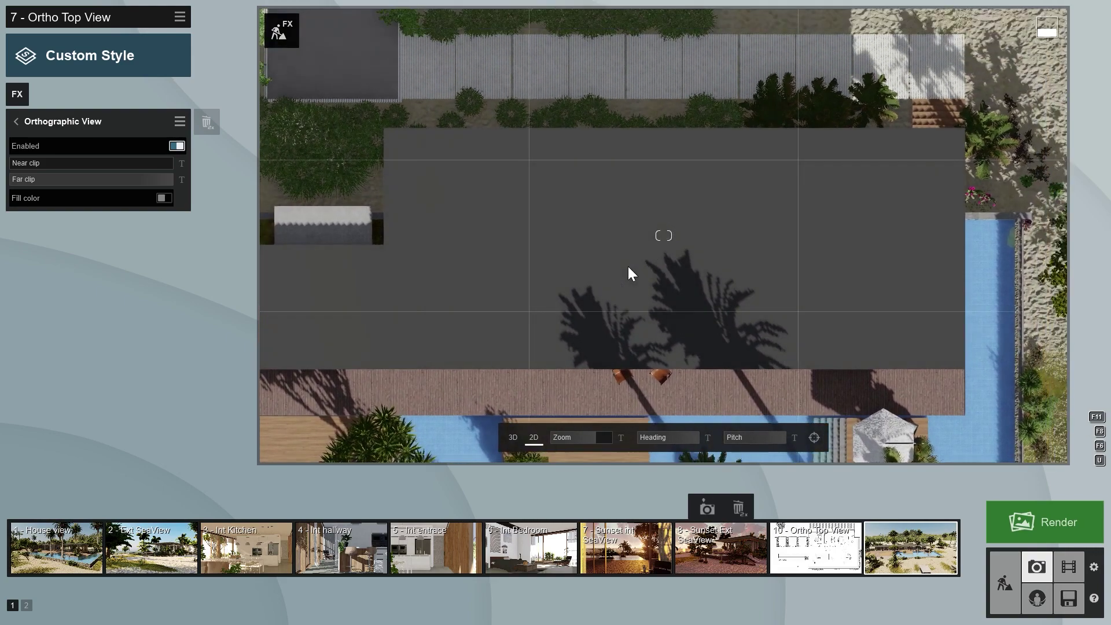
{"action": "scroll", "coordinate": [630, 263], "scroll_direction": "up", "scroll_amount": 3}
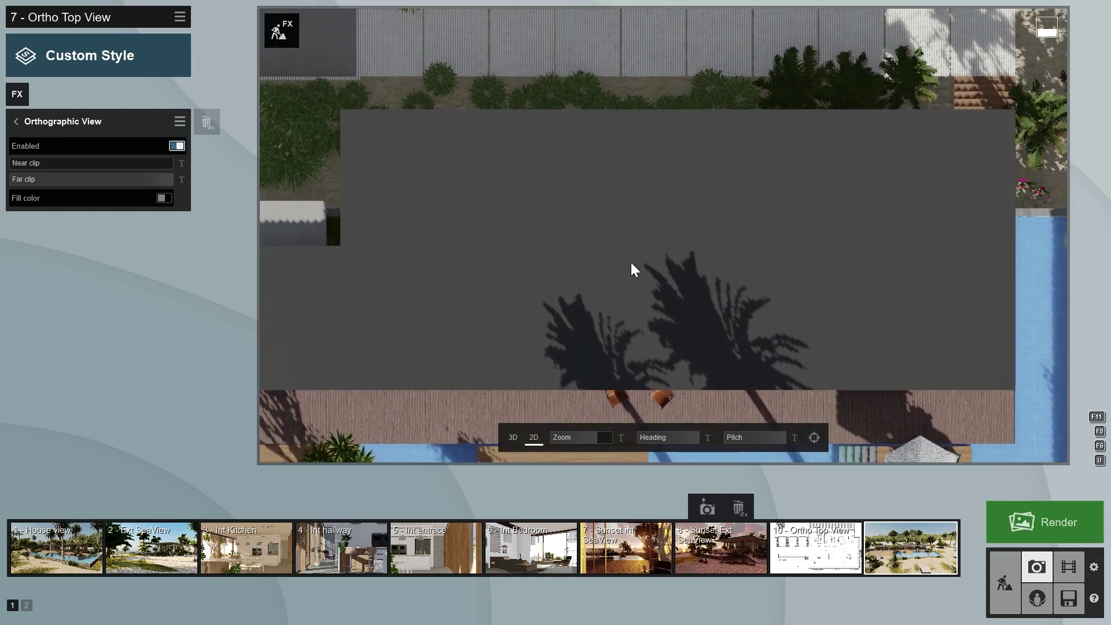
{"action": "middle_click_drag", "start_coordinate": [631, 264], "coordinate": [633, 211]}
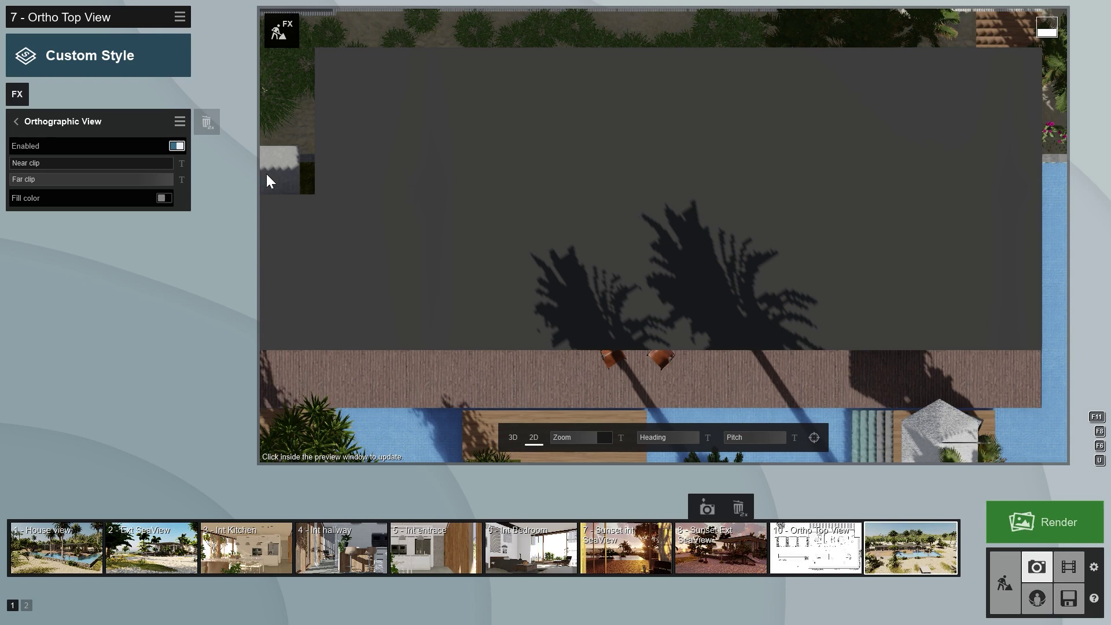
Adjust the Near clip until the villa's interior is revealed
{"action": "mouse_move", "coordinate": [18, 162]}
{"action": "left_click_drag", "start_coordinate": [25, 164], "coordinate": [75, 170]}
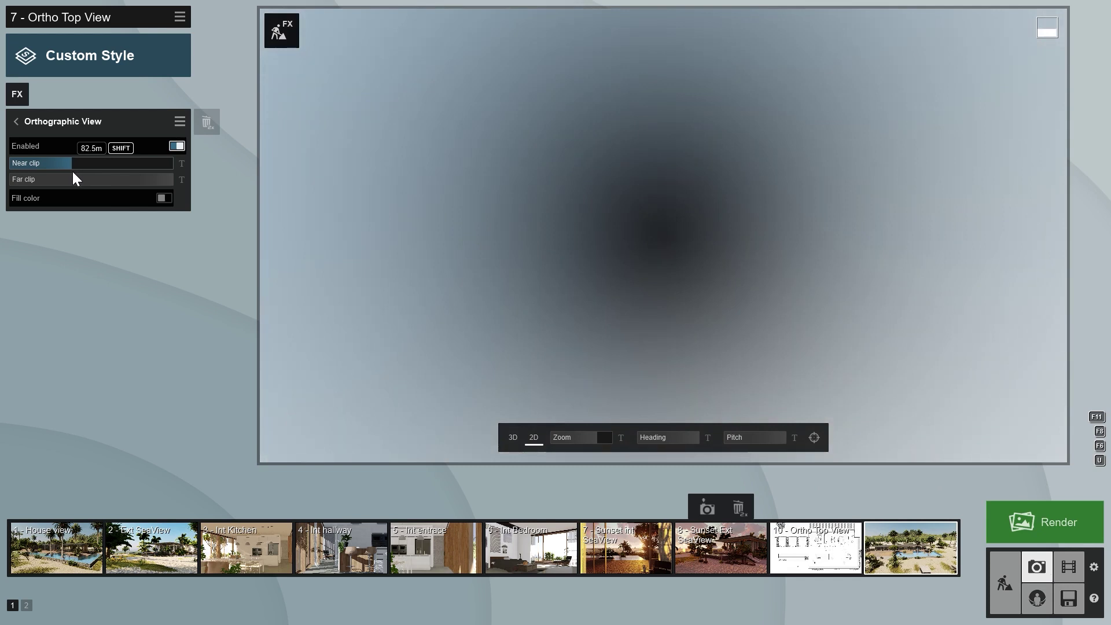
{"action": "left_click_drag", "start_coordinate": [71, 170], "coordinate": [2, 162], "text": "shift"}
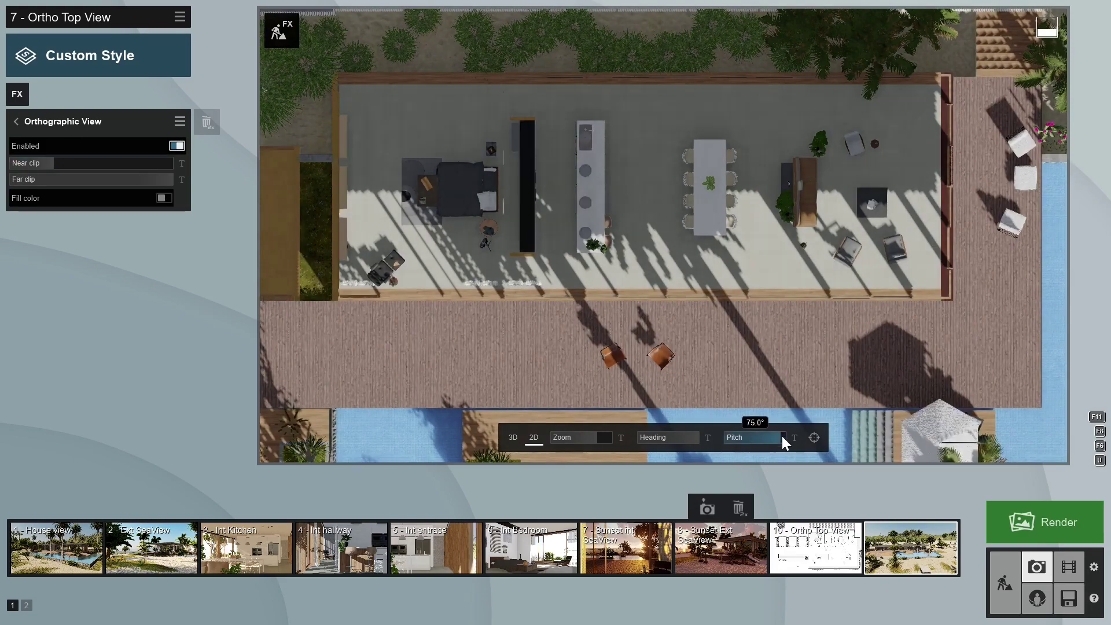
Lower the pitch to a side elevation and pull the Far clip in to 40.2m
{"action": "left_click_drag", "start_coordinate": [782, 436], "coordinate": [754, 439]}
{"action": "mouse_move", "coordinate": [165, 182]}
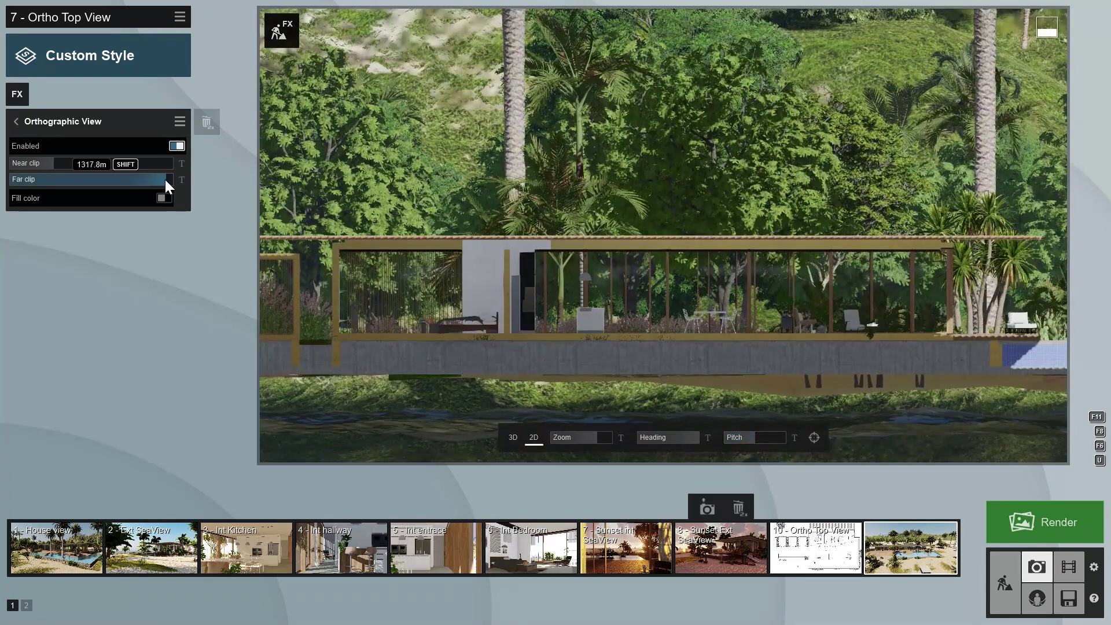
{"action": "left_click_drag", "start_coordinate": [94, 182], "coordinate": [43, 196]}
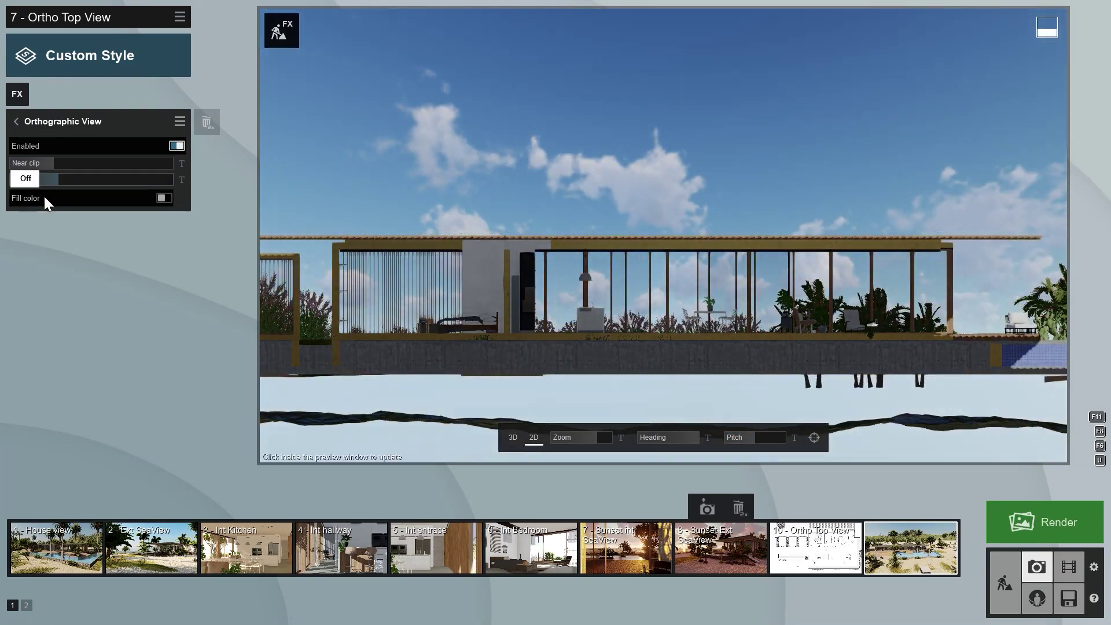
Test background fill colours on the section, then turn the fill off and go back
{"action": "left_click", "coordinate": [166, 198]}
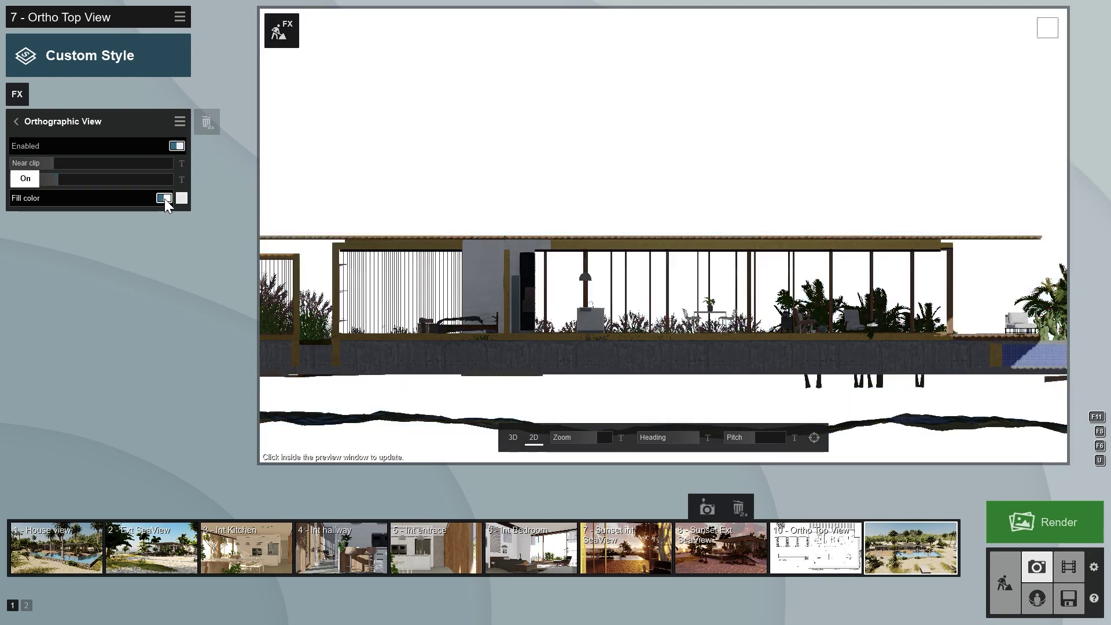
{"action": "mouse_move", "coordinate": [181, 202]}
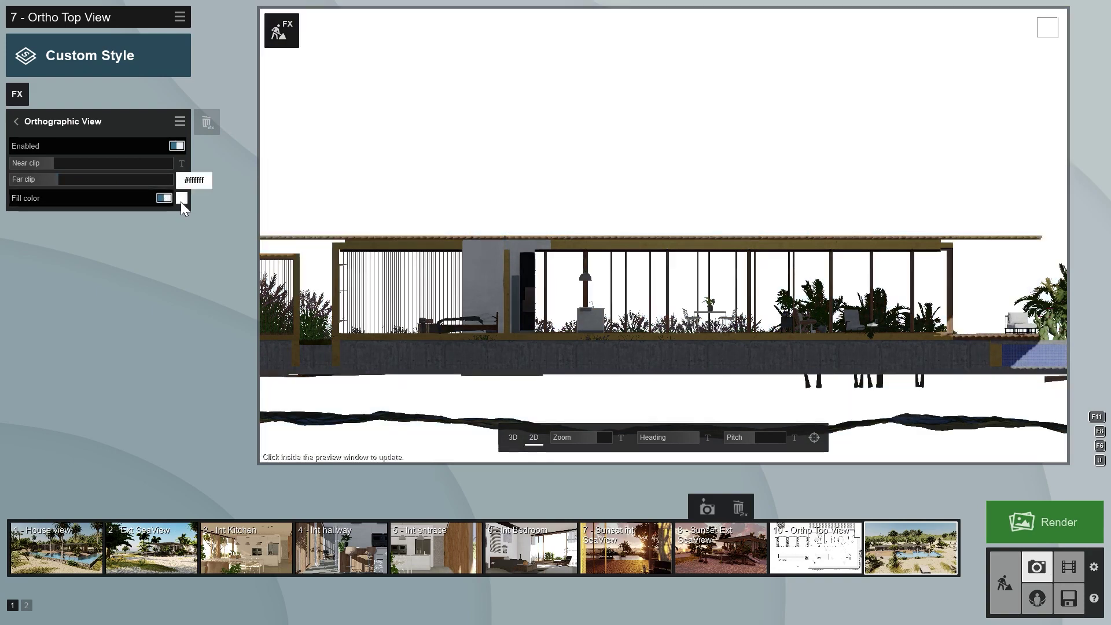
{"action": "left_click", "coordinate": [181, 199]}
{"action": "mouse_move", "coordinate": [199, 195]}
{"action": "left_mouse_down"}
{"action": "mouse_move", "coordinate": [218, 244]}
{"action": "mouse_move", "coordinate": [241, 222]}
{"action": "mouse_move", "coordinate": [183, 179]}
{"action": "left_mouse_up"}
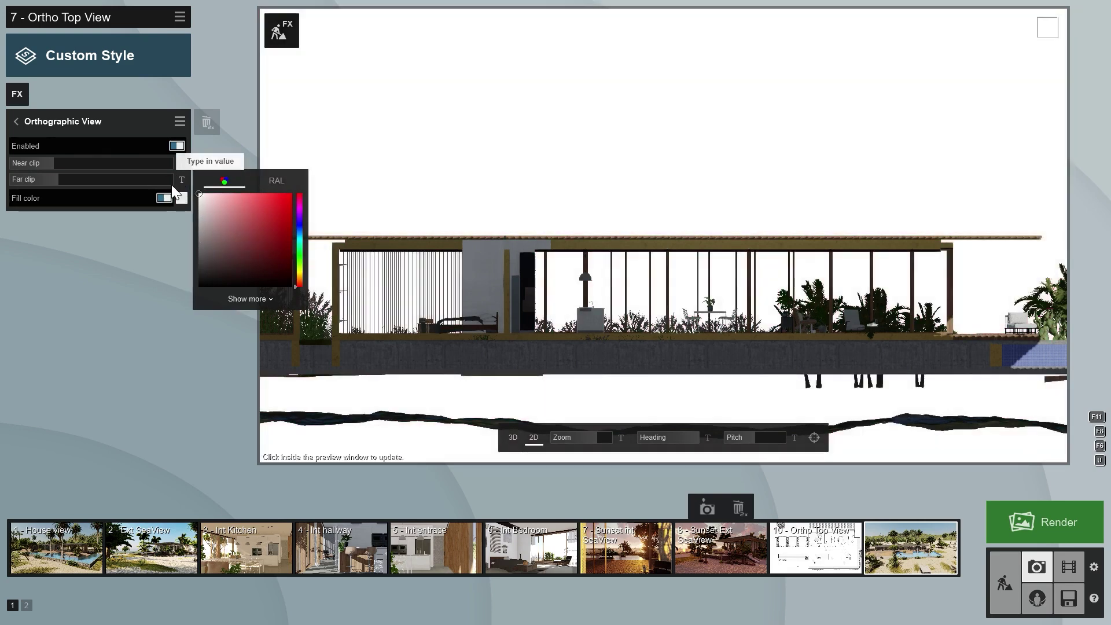
{"action": "left_click", "coordinate": [165, 199]}
{"action": "mouse_move", "coordinate": [124, 165]}
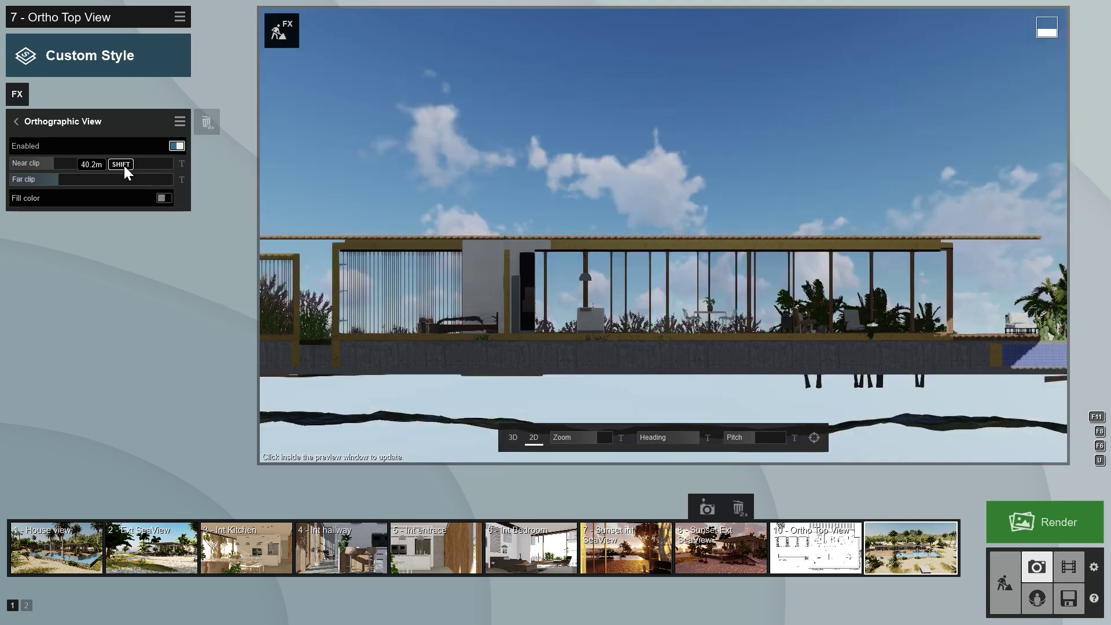
{"action": "left_click", "coordinate": [16, 120]}
Apply the Overcast style and tilt the view back to a top-down plan
{"action": "left_click", "coordinate": [70, 55]}
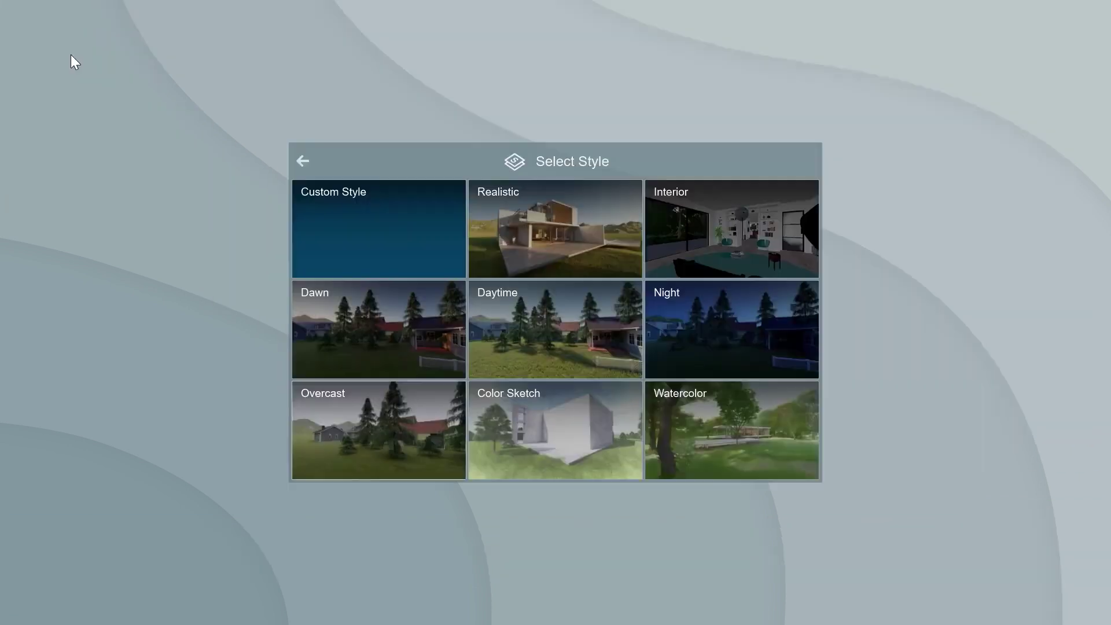
{"action": "left_click", "coordinate": [370, 408]}
{"action": "left_click_drag", "start_coordinate": [754, 439], "coordinate": [848, 418]}
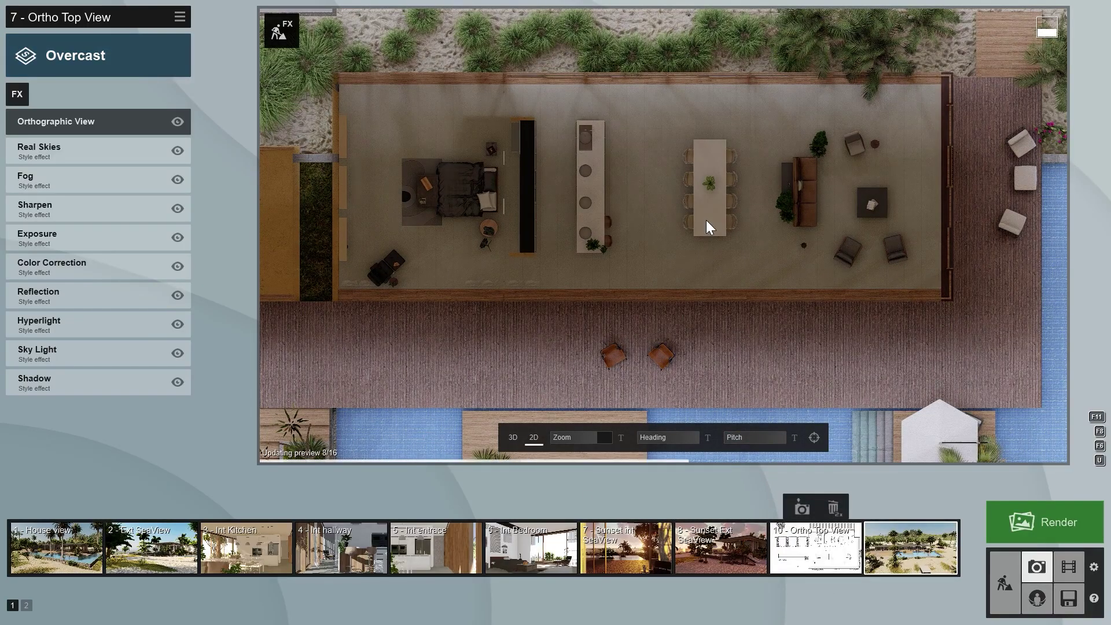
Add the Artistic 2 Blueprint effect to the photo
{"action": "left_click", "coordinate": [17, 95]}
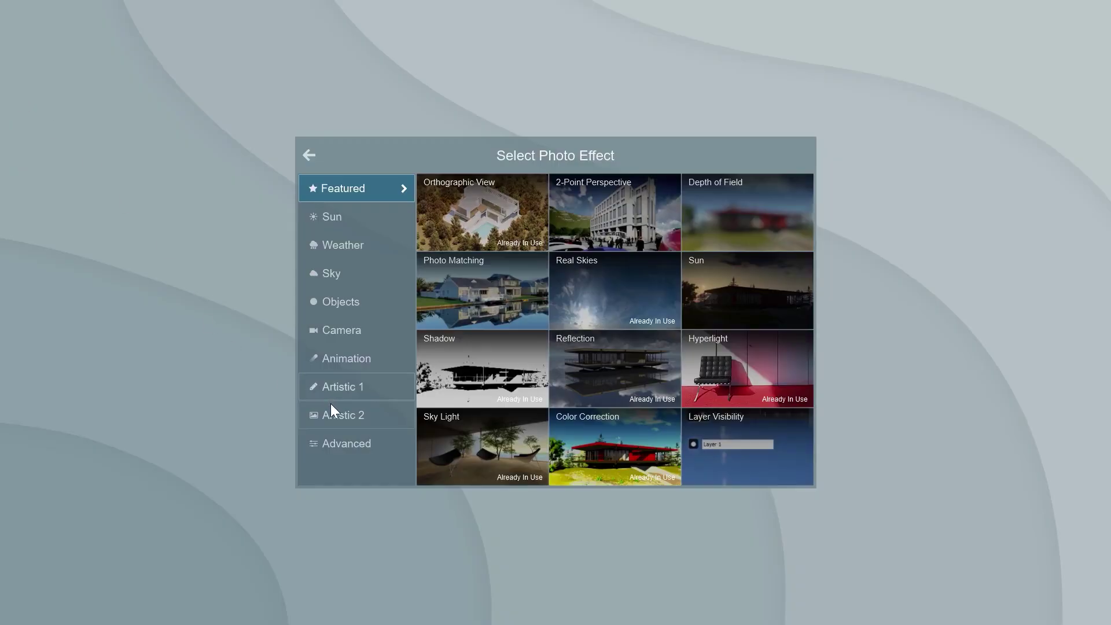
{"action": "left_click", "coordinate": [343, 414]}
{"action": "left_click", "coordinate": [752, 367]}
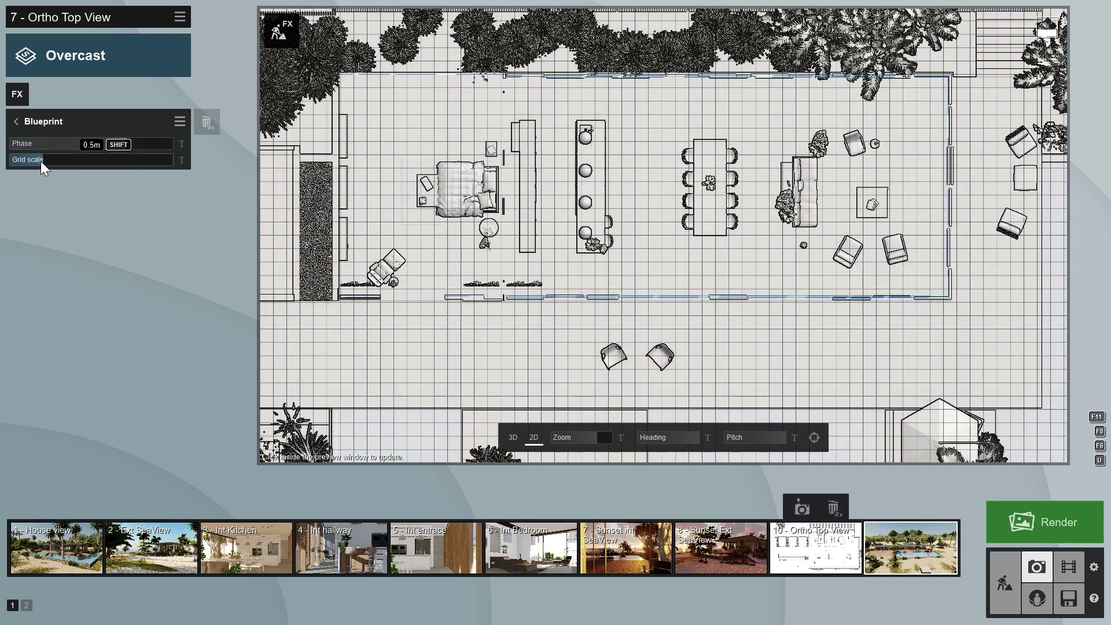
Set the Blueprint grid scale to 0.7m
{"action": "left_click_drag", "start_coordinate": [40, 161], "coordinate": [68, 167]}
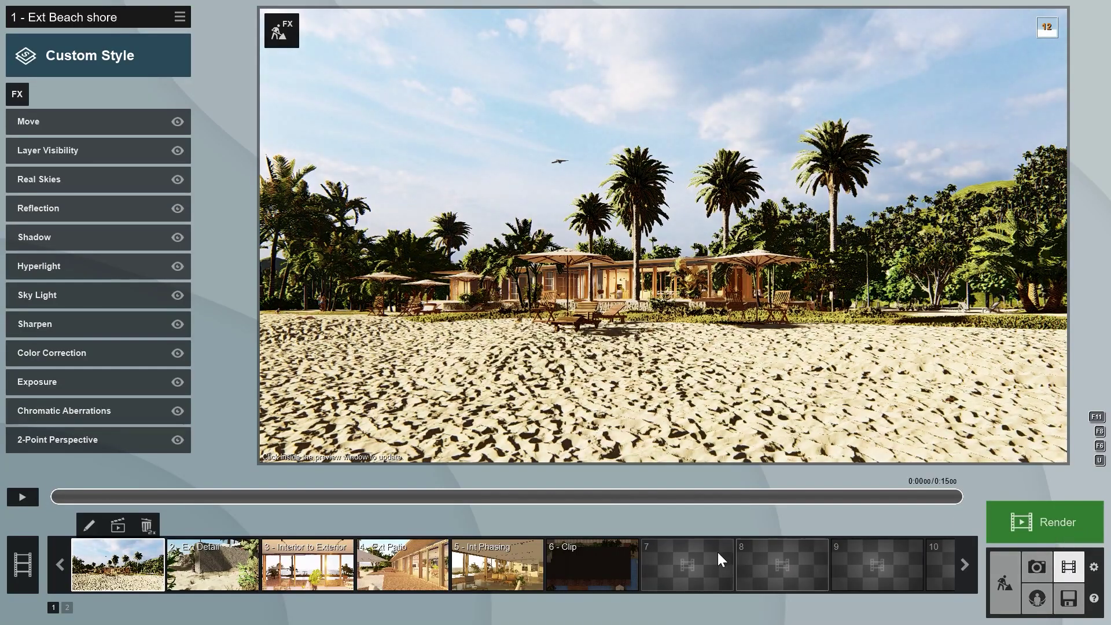
Start recording a new clip in slot 7 and capture the current view as its first keyframe
{"action": "left_click", "coordinate": [699, 567]}
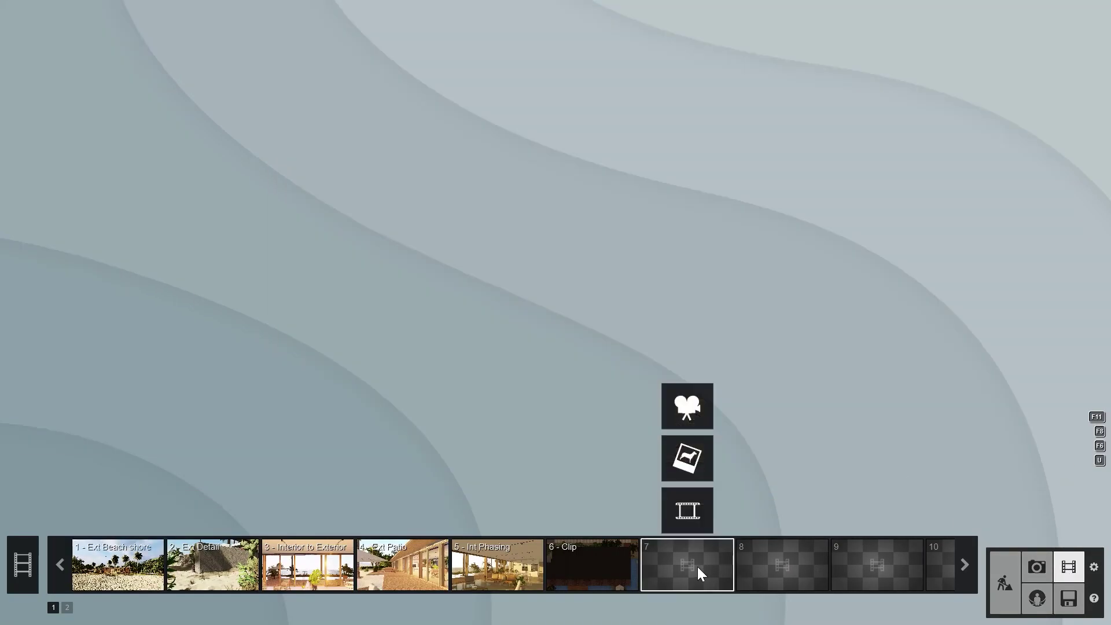
{"action": "left_click", "coordinate": [689, 412]}
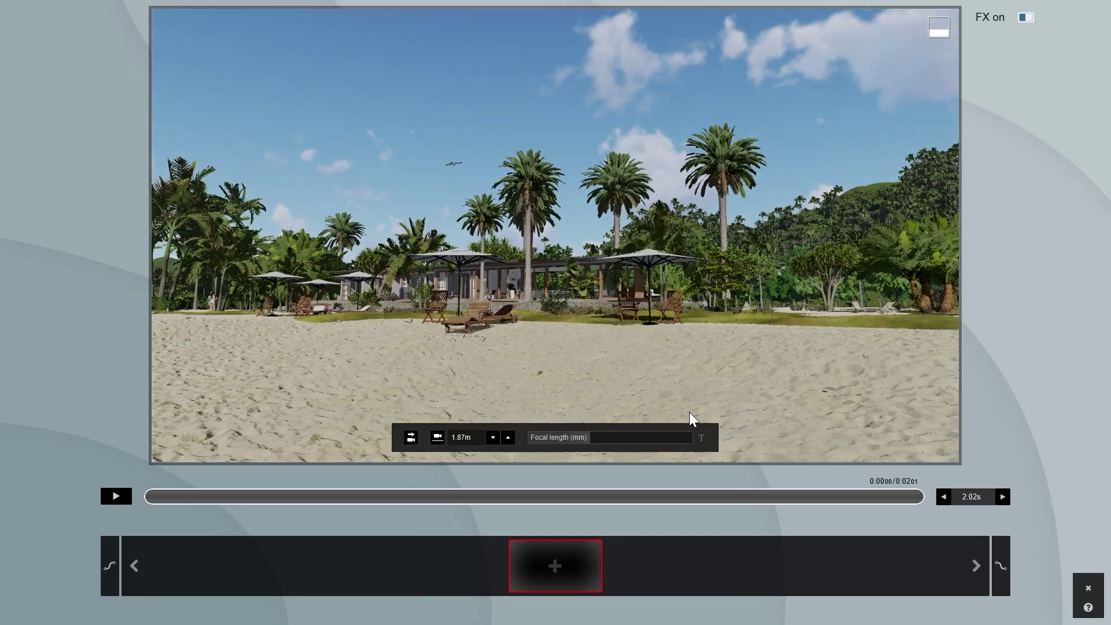
{"action": "left_click", "coordinate": [554, 564]}
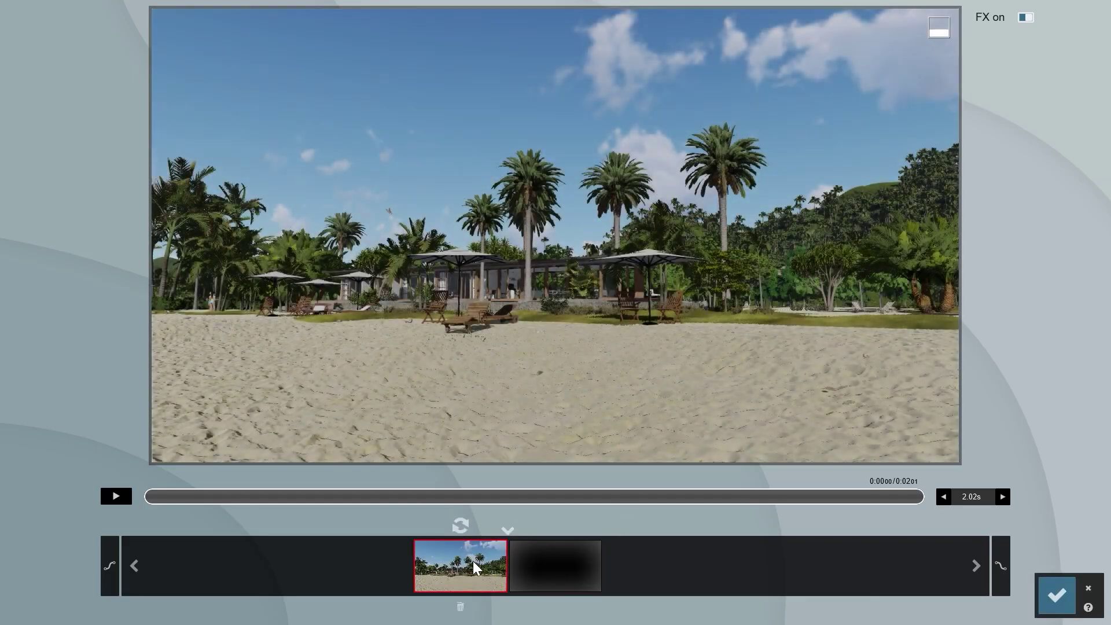
Replace the keyframe with an aerial view looking straight down on the roof and save the clip
{"action": "right_click_drag", "start_coordinate": [517, 357], "coordinate": [532, 248]}
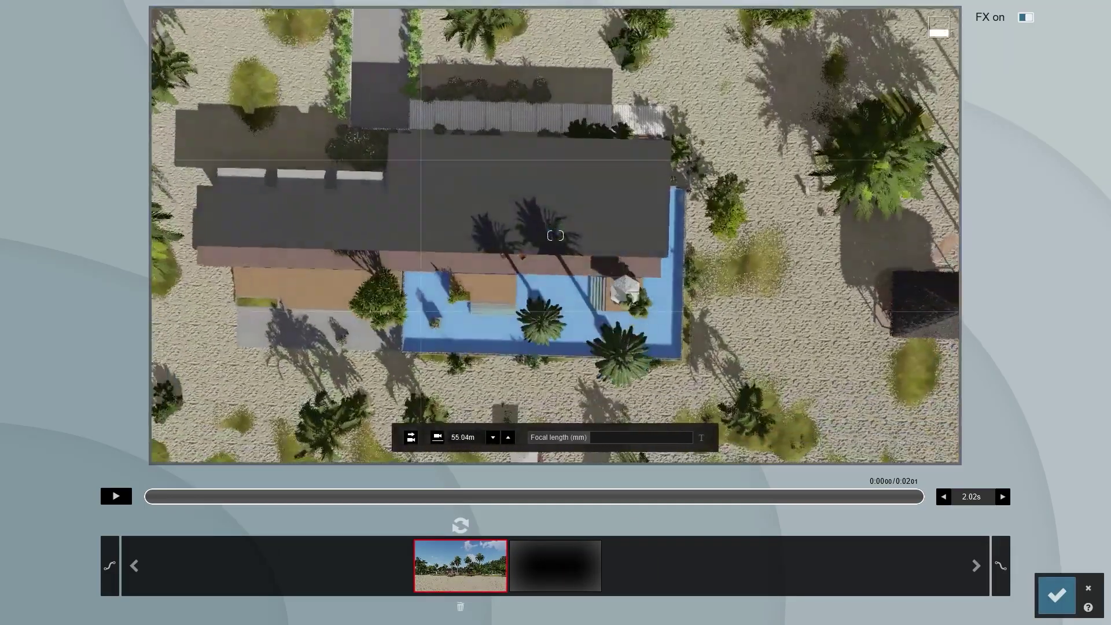
{"action": "scroll", "coordinate": [543, 220], "scroll_direction": "up", "scroll_amount": 3}
{"action": "right_click_drag", "start_coordinate": [549, 198], "coordinate": [95, 154]}
{"action": "left_click", "coordinate": [460, 527]}
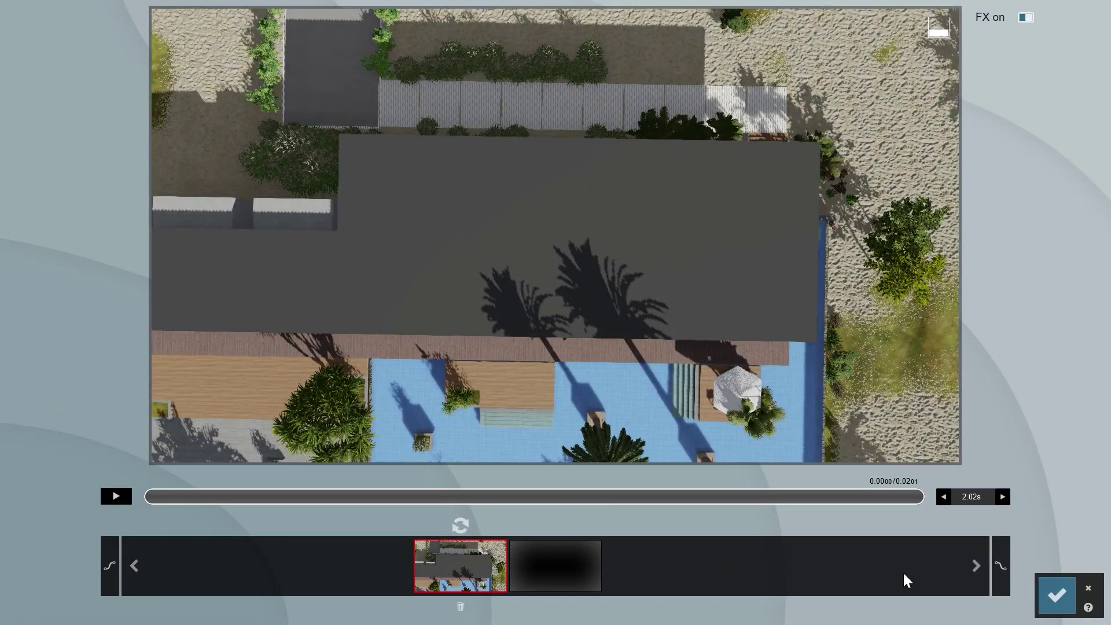
{"action": "left_click", "coordinate": [1056, 595]}
{"action": "left_click", "coordinate": [17, 94]}
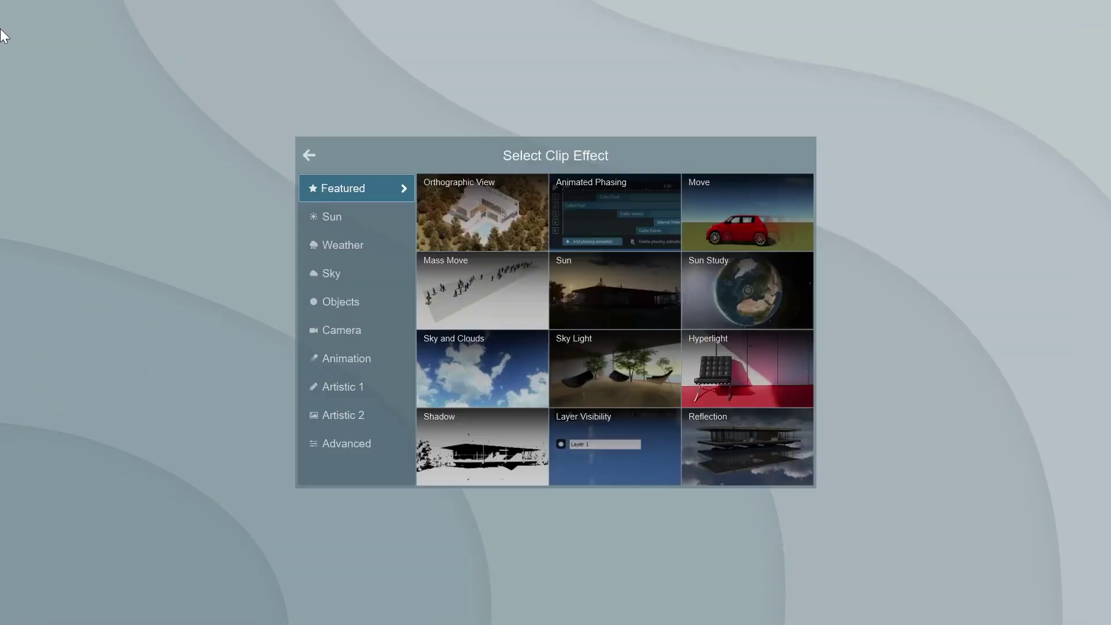
Enable Orthographic View on the clip and add a closer, re-headed top-down keyframe, making a 4.42 s clip
{"action": "left_click", "coordinate": [464, 212]}
{"action": "left_click", "coordinate": [175, 145]}
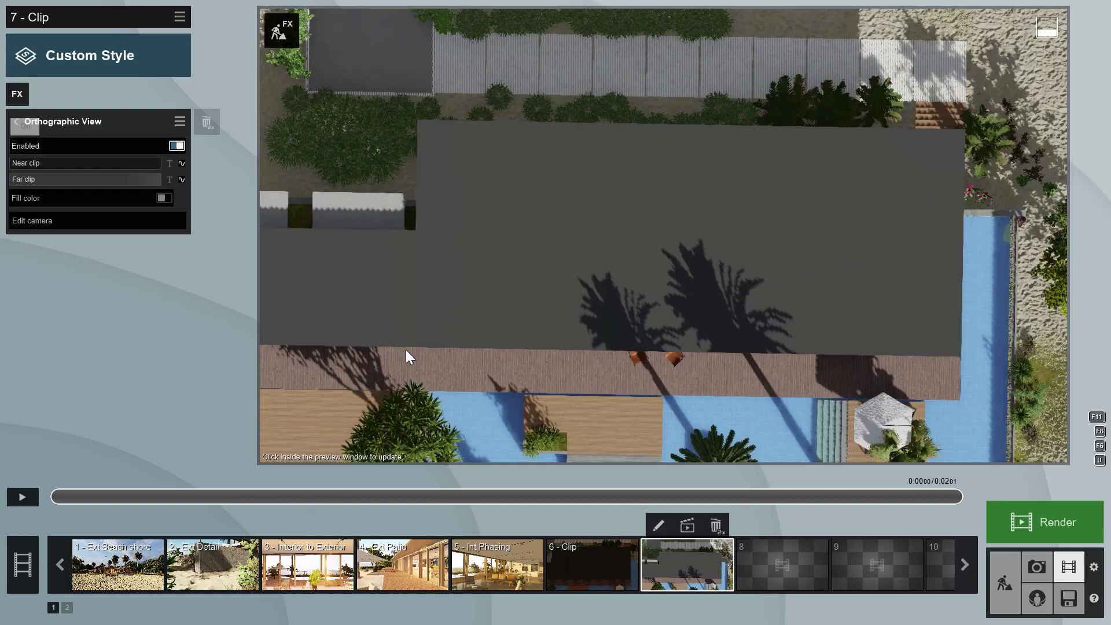
{"action": "left_click", "coordinate": [658, 526]}
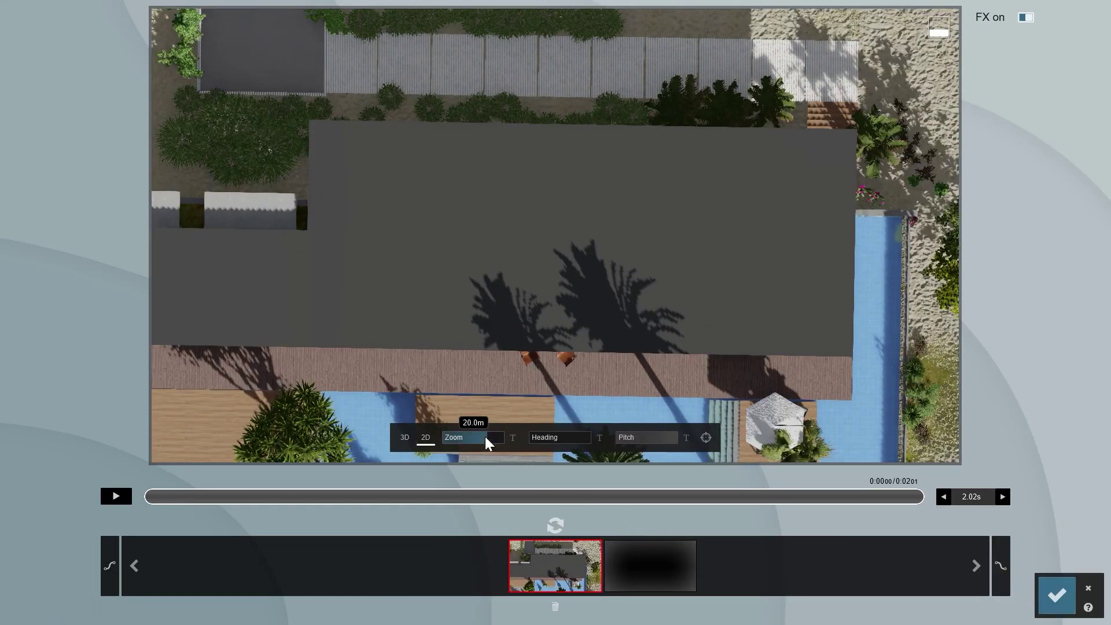
{"action": "left_click_drag", "start_coordinate": [545, 441], "coordinate": [588, 446]}
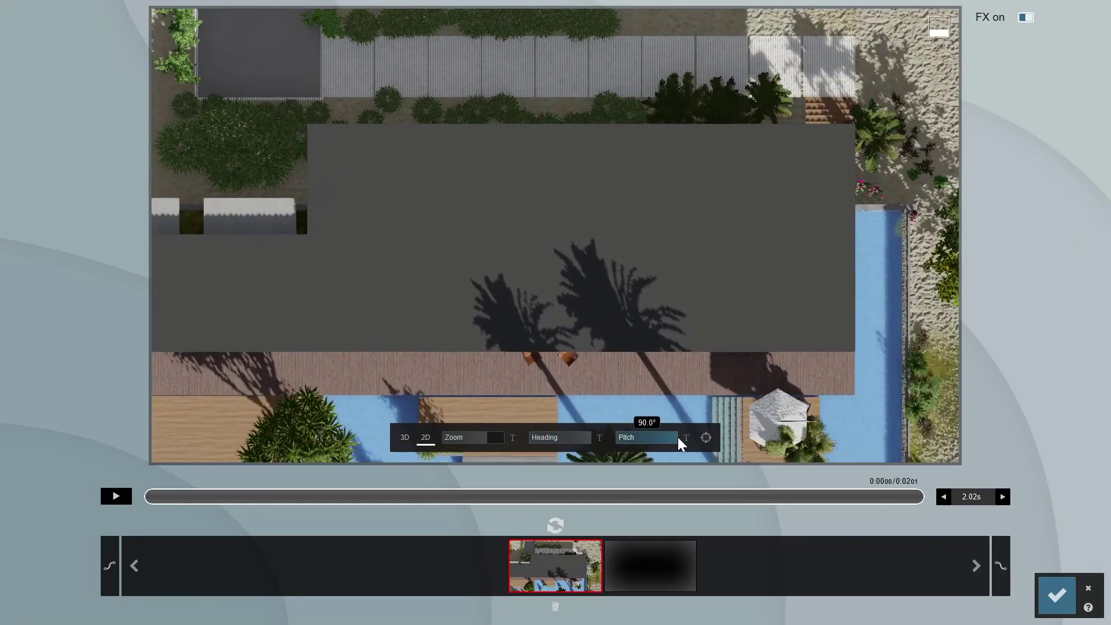
{"action": "left_click_drag", "start_coordinate": [490, 445], "coordinate": [457, 446]}
{"action": "left_click", "coordinate": [556, 525]}
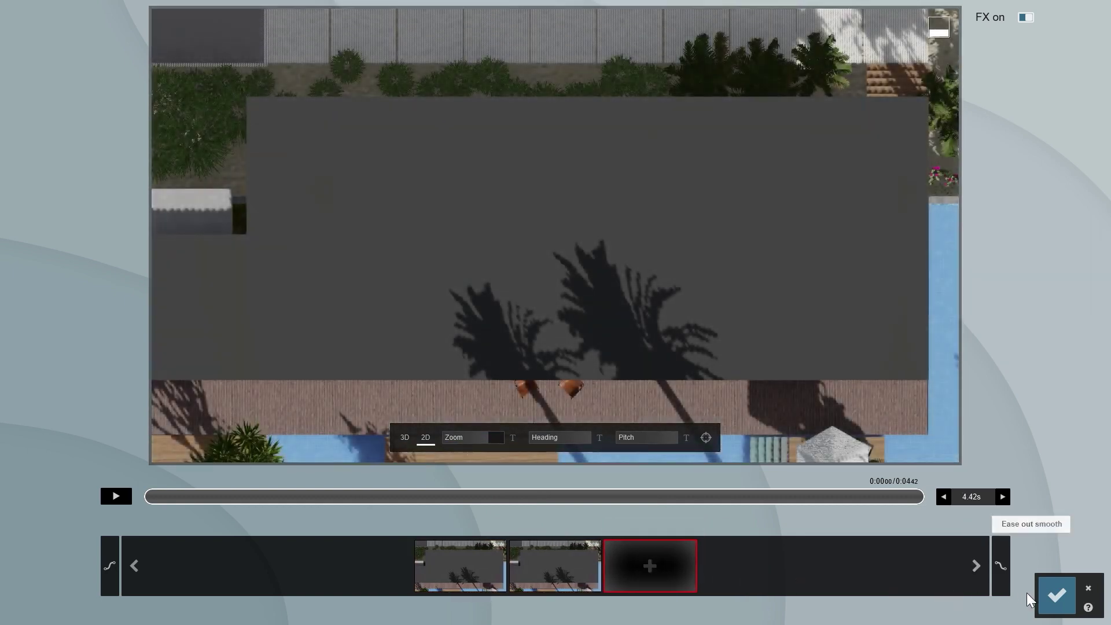
{"action": "left_click", "coordinate": [1057, 595]}
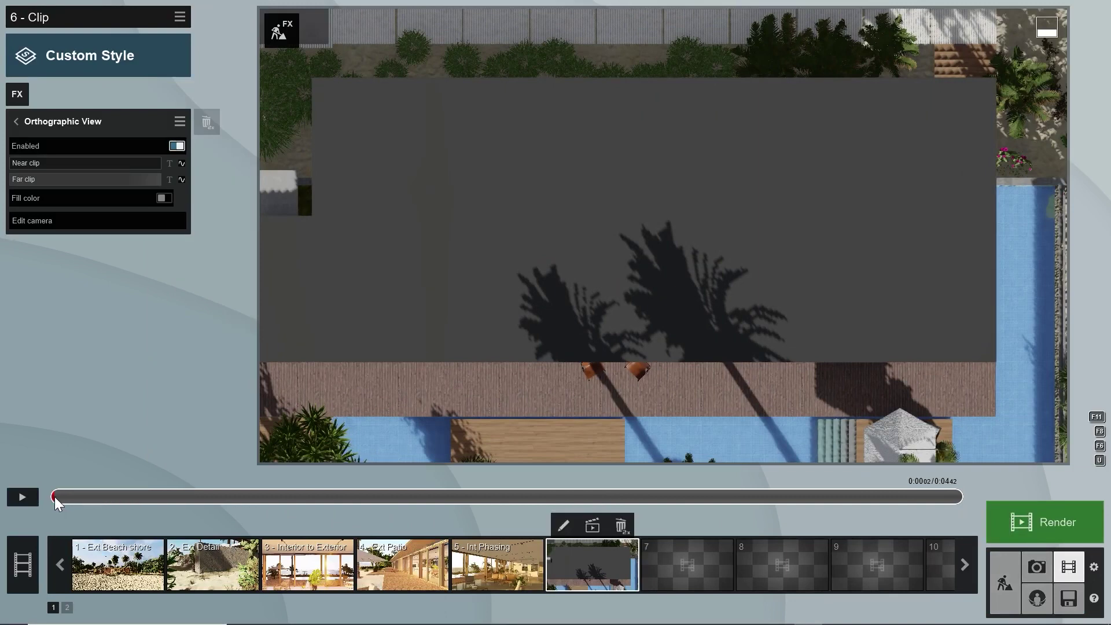
Keyframe the Near clip down to 32.7m to cut through the roof, then play the reveal
{"action": "left_click", "coordinate": [182, 164]}
{"action": "mouse_move", "coordinate": [15, 165]}
{"action": "left_mouse_down"}
{"action": "mouse_move", "coordinate": [51, 161]}
{"action": "mouse_move", "coordinate": [2, 180]}
{"action": "left_mouse_up"}
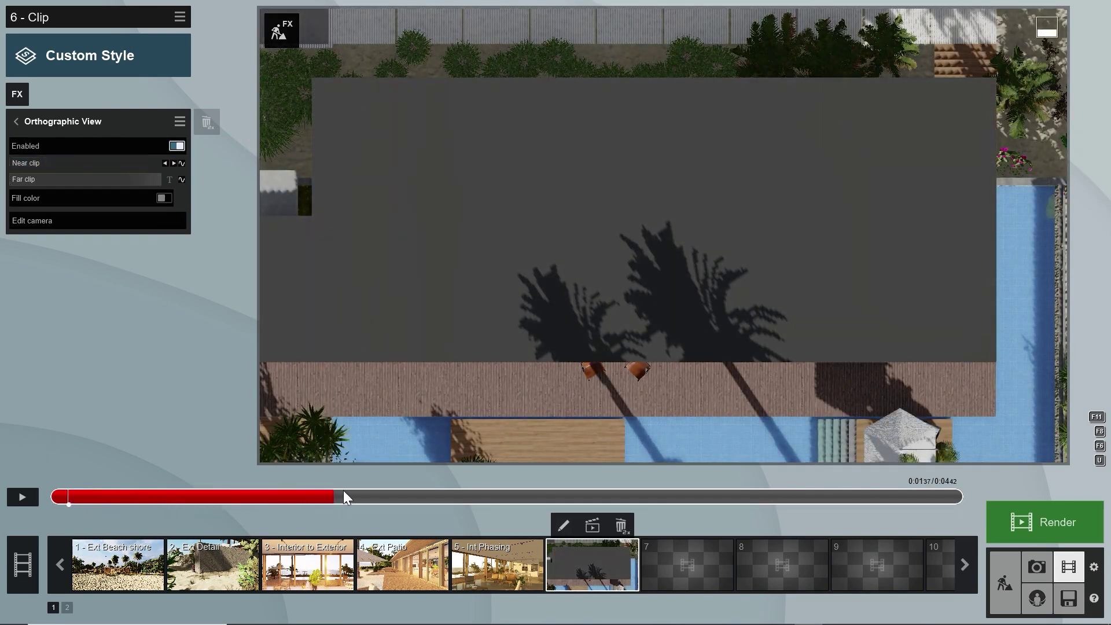
{"action": "left_click_drag", "start_coordinate": [469, 491], "coordinate": [469, 492]}
{"action": "left_click", "coordinate": [183, 165]}
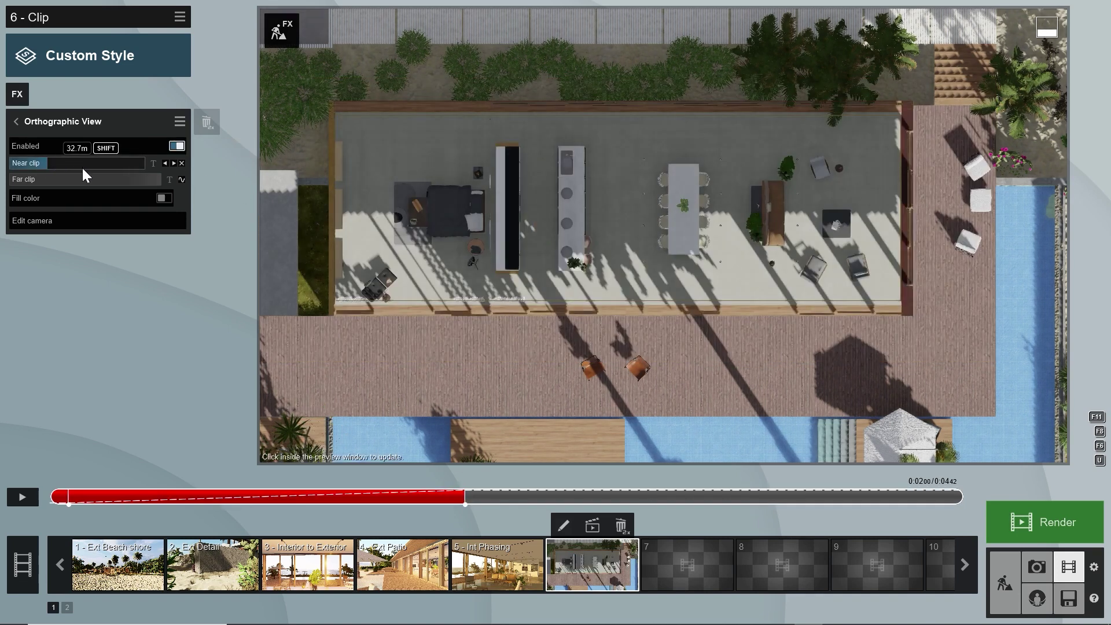
{"action": "left_click", "coordinate": [23, 497]}
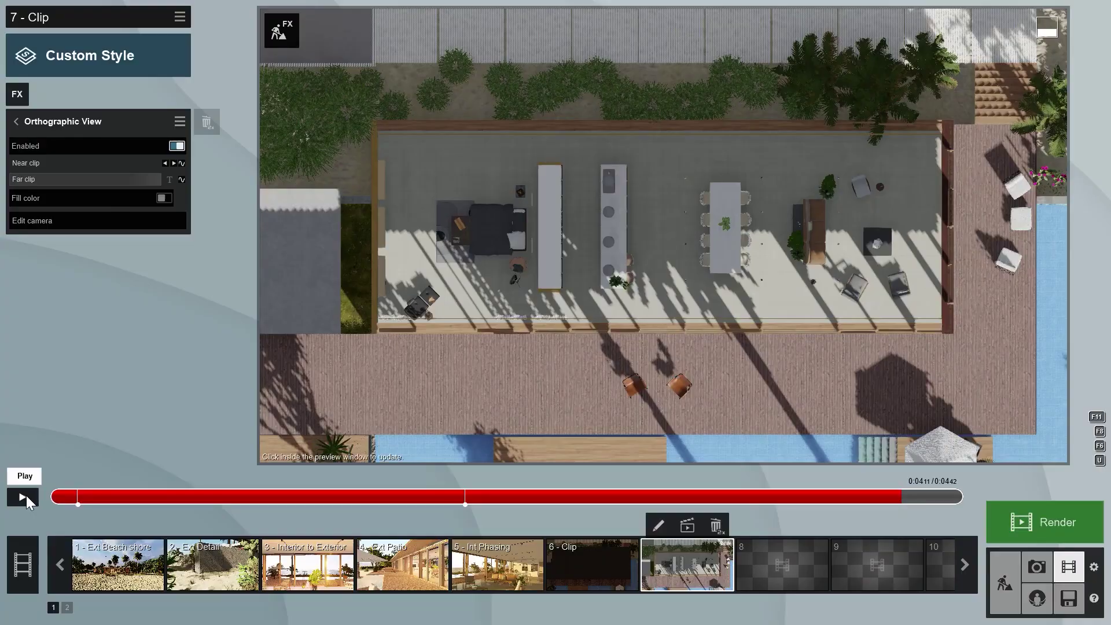
Extend the clip's camera path with two keyframes panning the top-down view toward the pavilions
{"action": "left_click", "coordinate": [659, 523]}
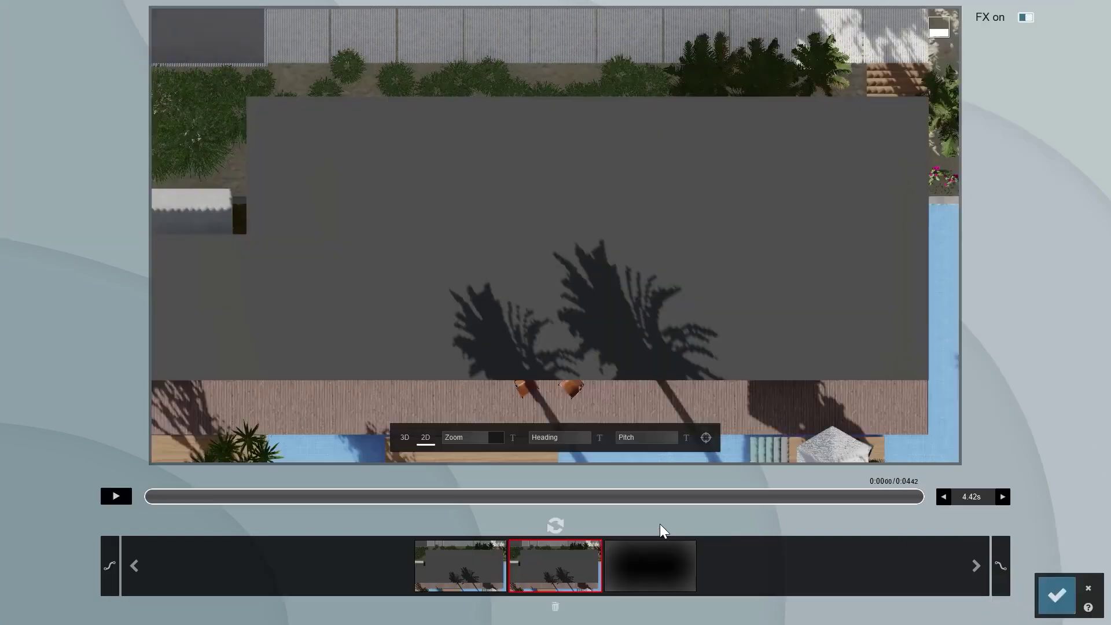
{"action": "middle_click_drag", "start_coordinate": [268, 327], "coordinate": [761, 278]}
{"action": "left_click", "coordinate": [656, 566]}
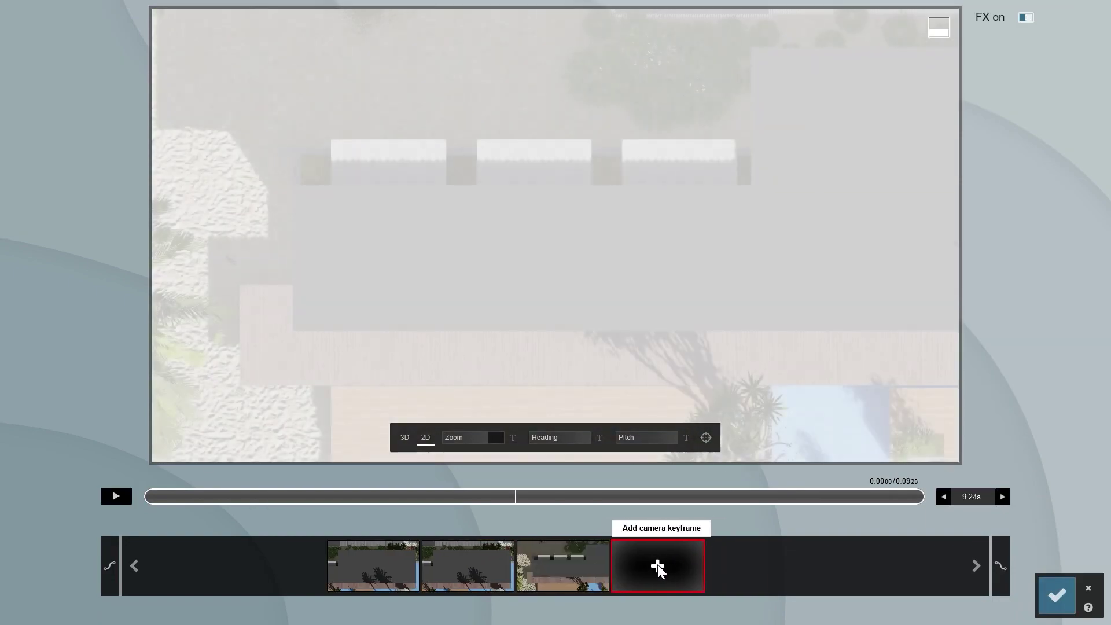
{"action": "left_click", "coordinate": [653, 566]}
{"action": "left_click", "coordinate": [1057, 595]}
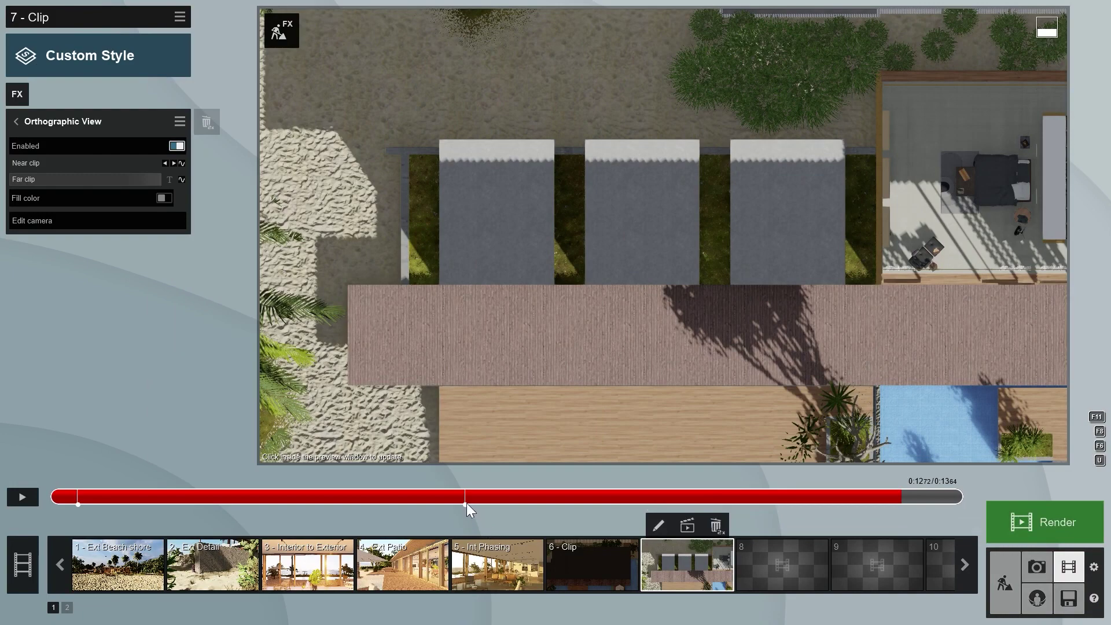
Delete the existing near clip keyframes at the clip start and around six seconds
{"action": "left_click", "coordinate": [78, 504]}
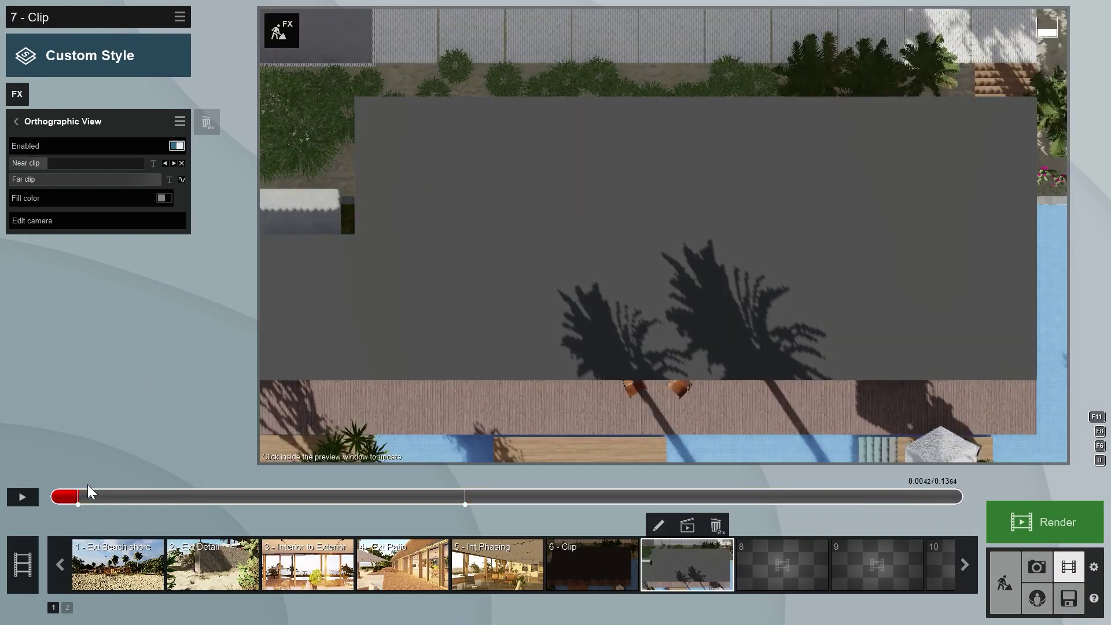
{"action": "left_click", "coordinate": [182, 163]}
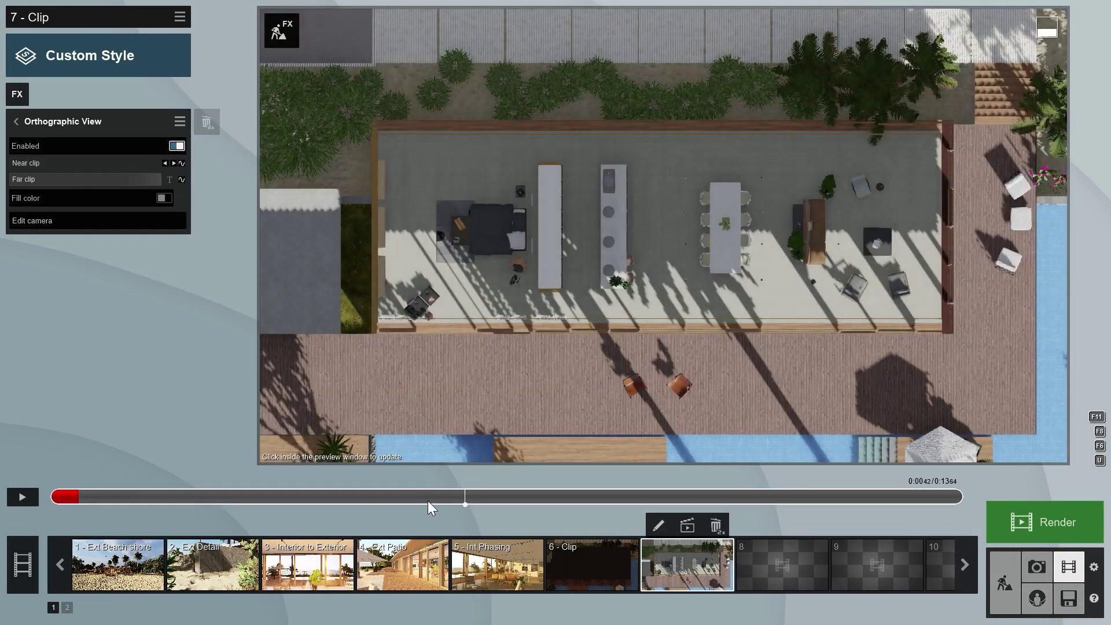
{"action": "left_click", "coordinate": [463, 499]}
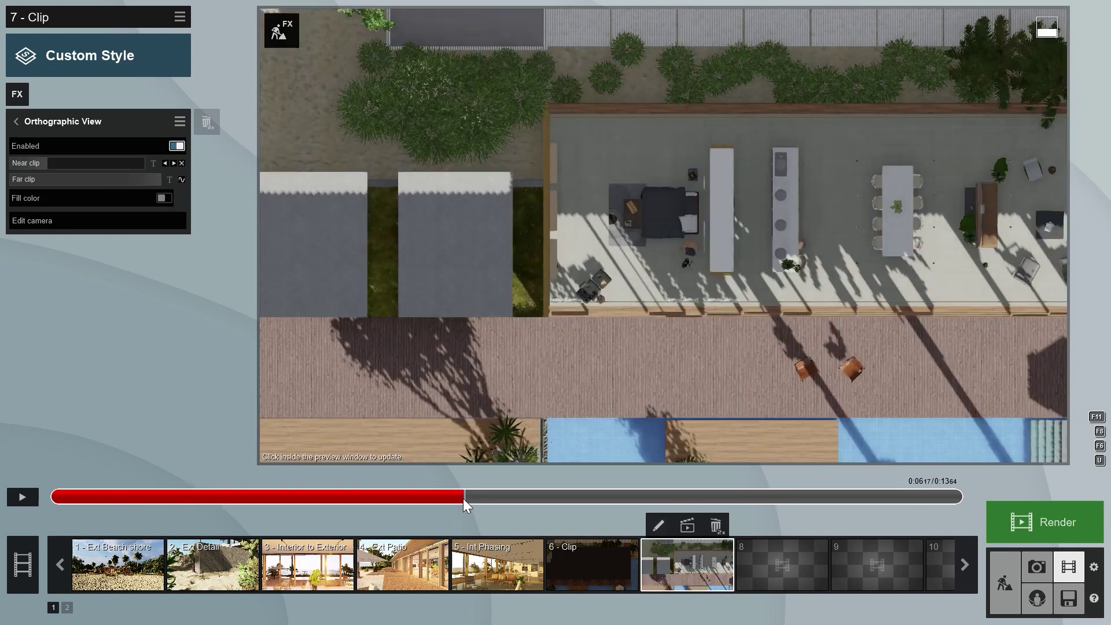
{"action": "left_click", "coordinate": [182, 163]}
Re-key the near clip across the clip, lowering it to about 32.9m near the end
{"action": "left_click", "coordinate": [64, 497]}
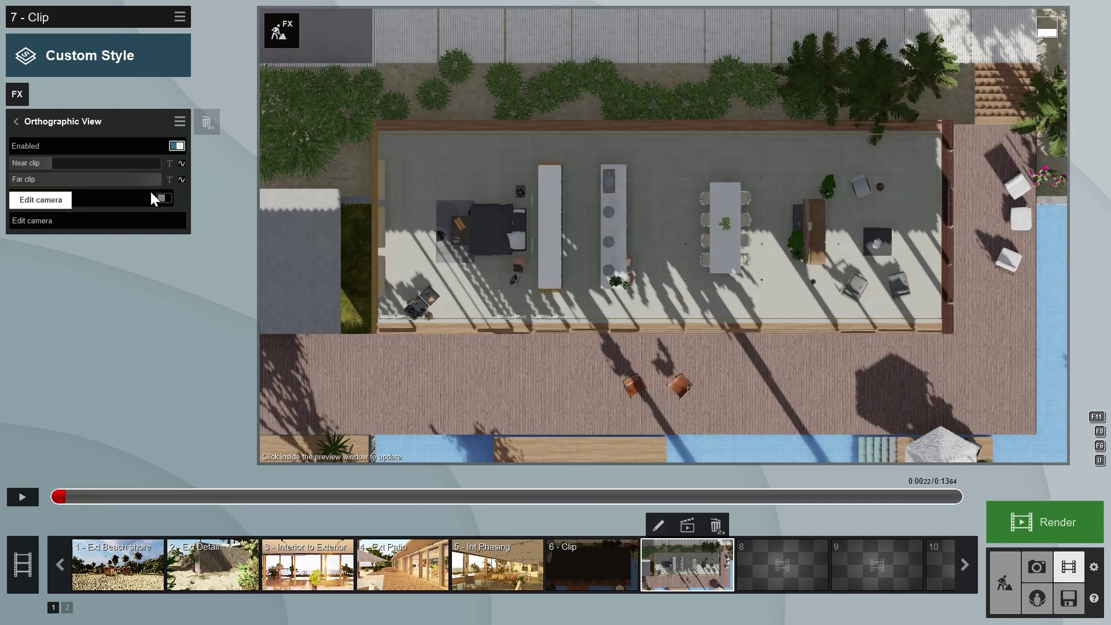
{"action": "left_click_drag", "start_coordinate": [45, 166], "coordinate": [23, 164]}
{"action": "left_click", "coordinate": [122, 500]}
{"action": "left_click", "coordinate": [182, 163]}
{"action": "left_click", "coordinate": [51, 165]}
{"action": "left_click_drag", "start_coordinate": [190, 497], "coordinate": [685, 513]}
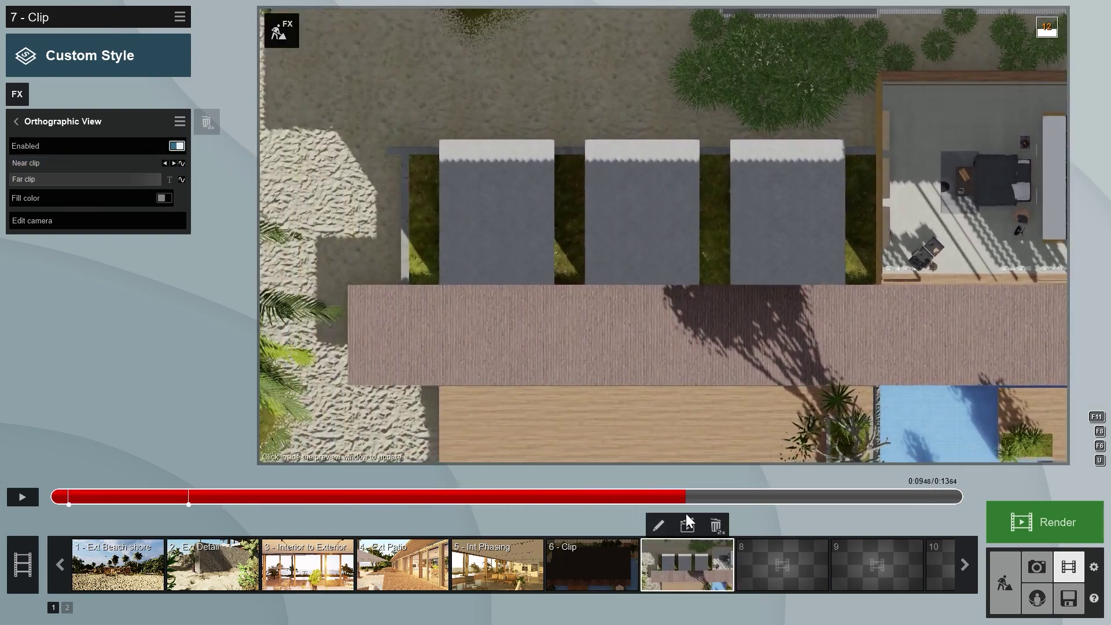
{"action": "left_click", "coordinate": [182, 164]}
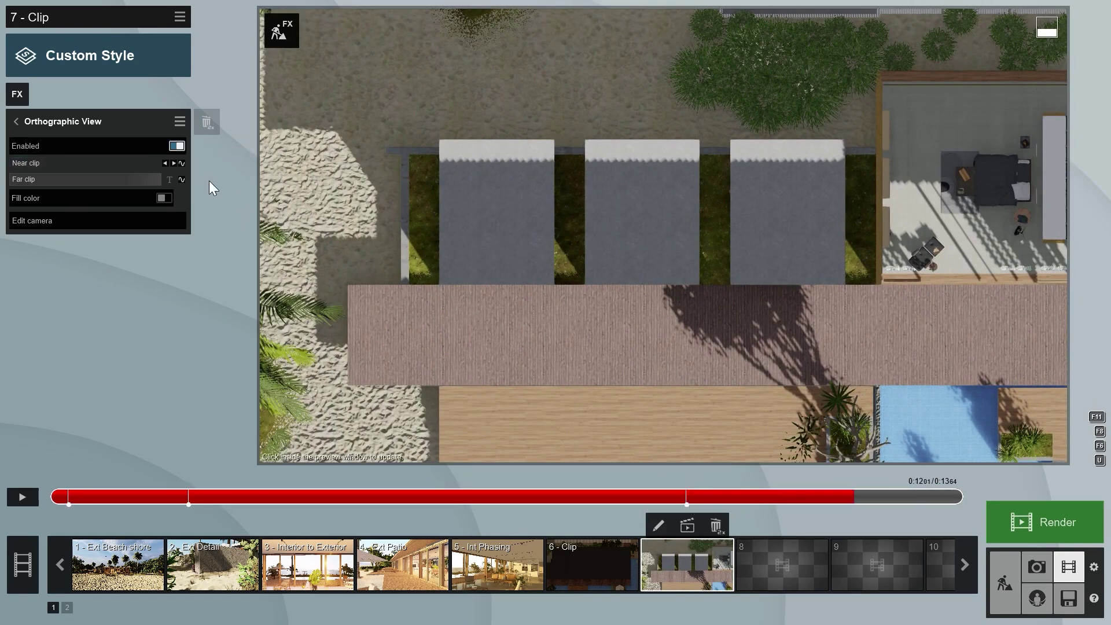
{"action": "left_click", "coordinate": [181, 164]}
{"action": "left_click_drag", "start_coordinate": [138, 164], "coordinate": [67, 162]}
Apply the Overcast visual style to the clip and preview it full screen
{"action": "left_click", "coordinate": [79, 53]}
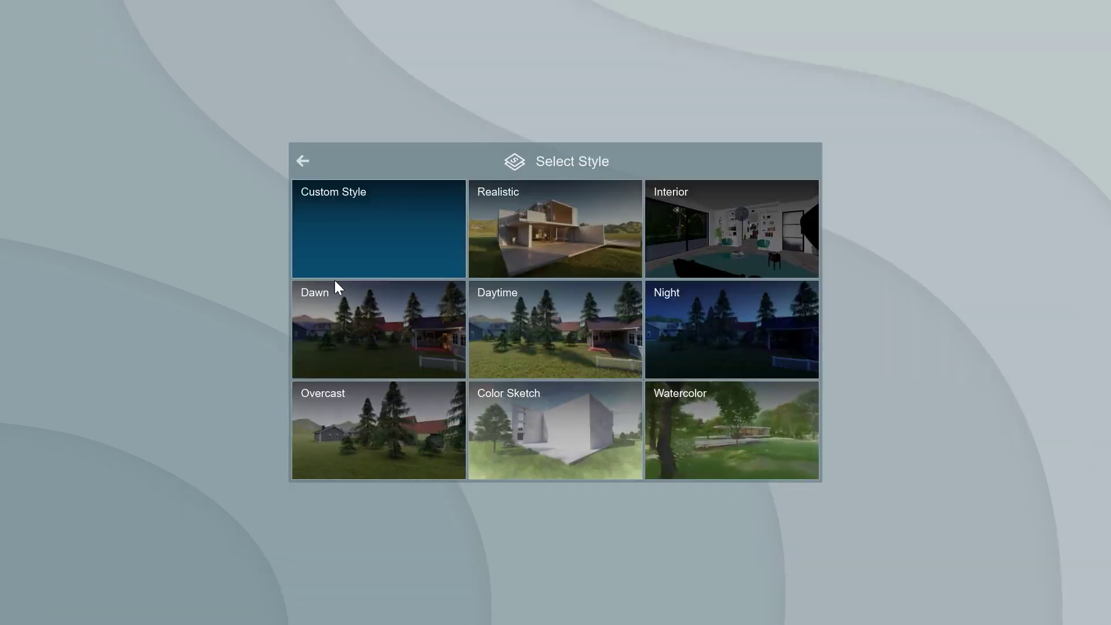
{"action": "left_click", "coordinate": [384, 426]}
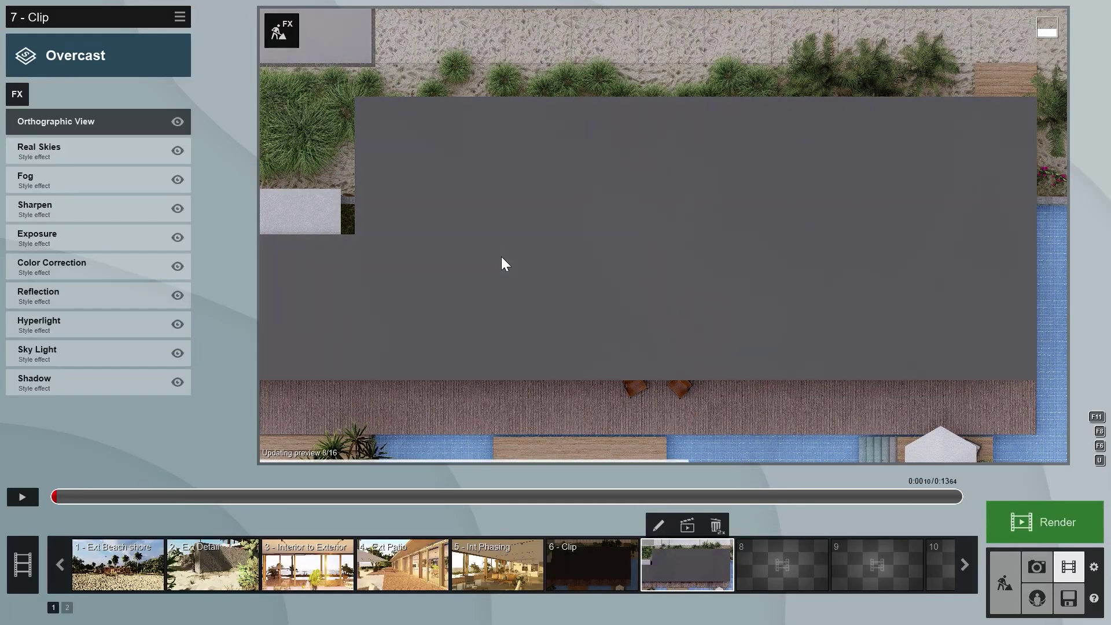
{"action": "key", "text": "F11"}
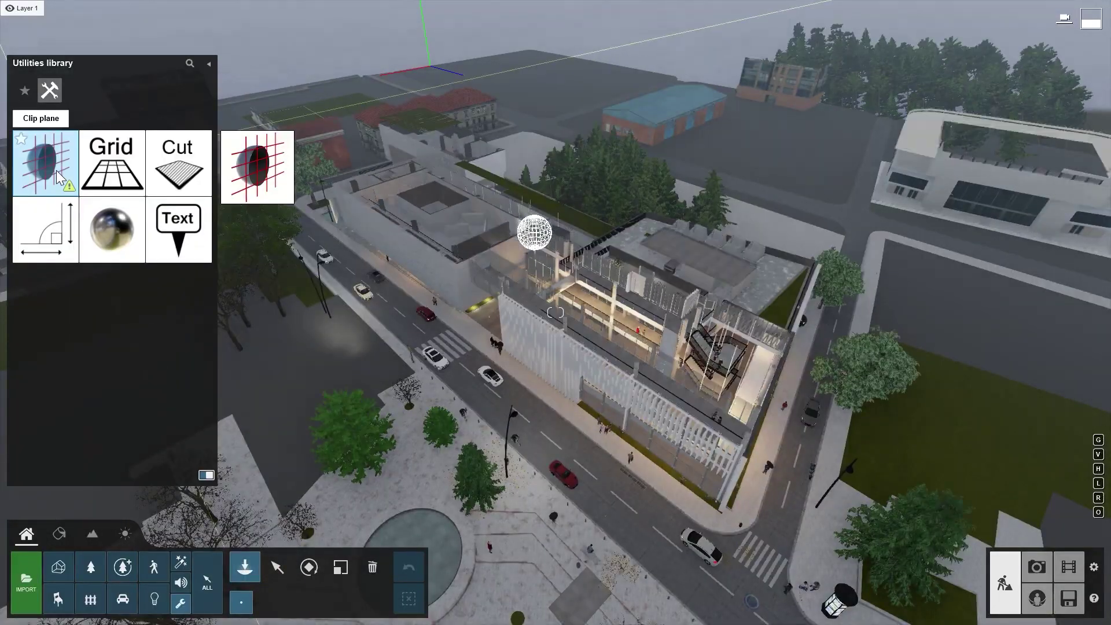
Place a Clip plane on the city museum building and rotate it
{"action": "left_click", "coordinate": [58, 177]}
{"action": "left_click", "coordinate": [319, 197]}
{"action": "left_click_drag", "start_coordinate": [504, 228], "coordinate": [569, 213]}
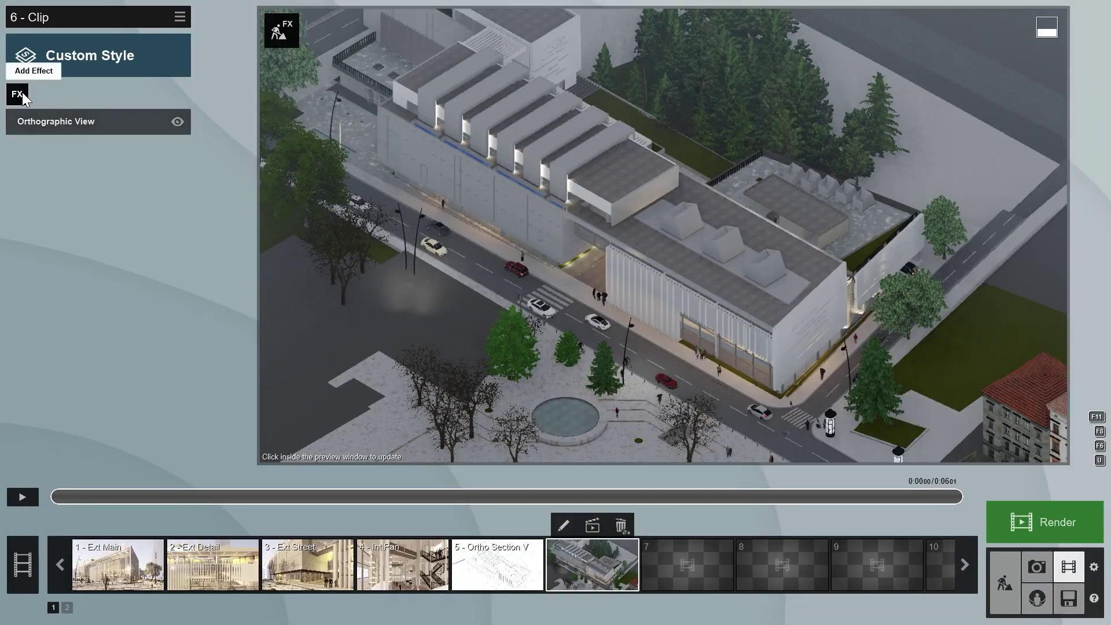
Add an Advanced Move animation effect to clip 6 and set a time point
{"action": "left_click", "coordinate": [17, 94]}
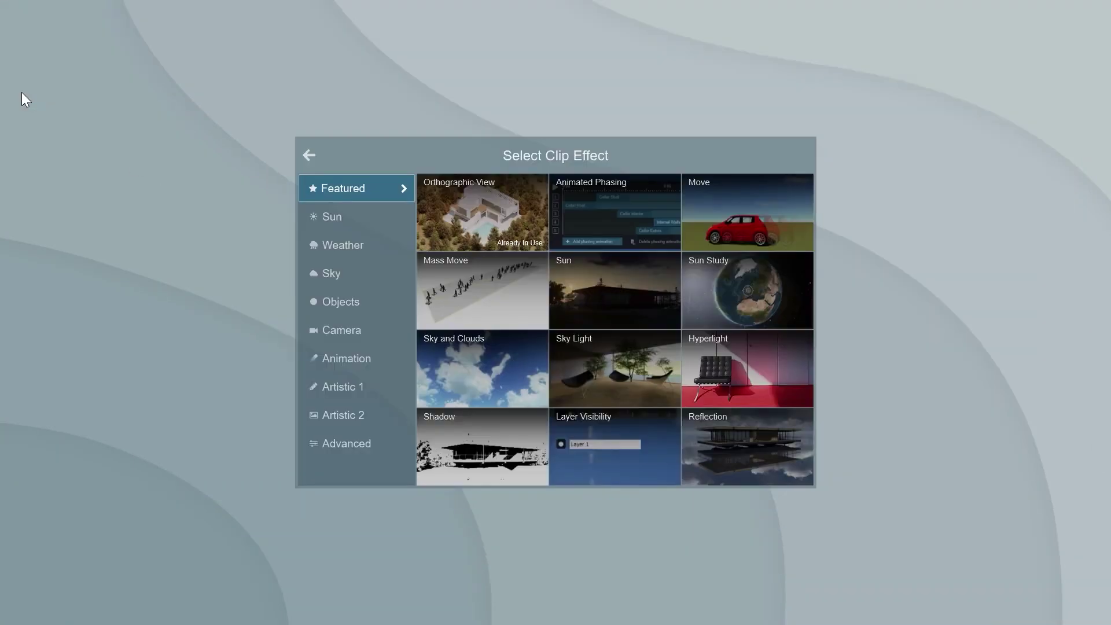
{"action": "left_click", "coordinate": [322, 358]}
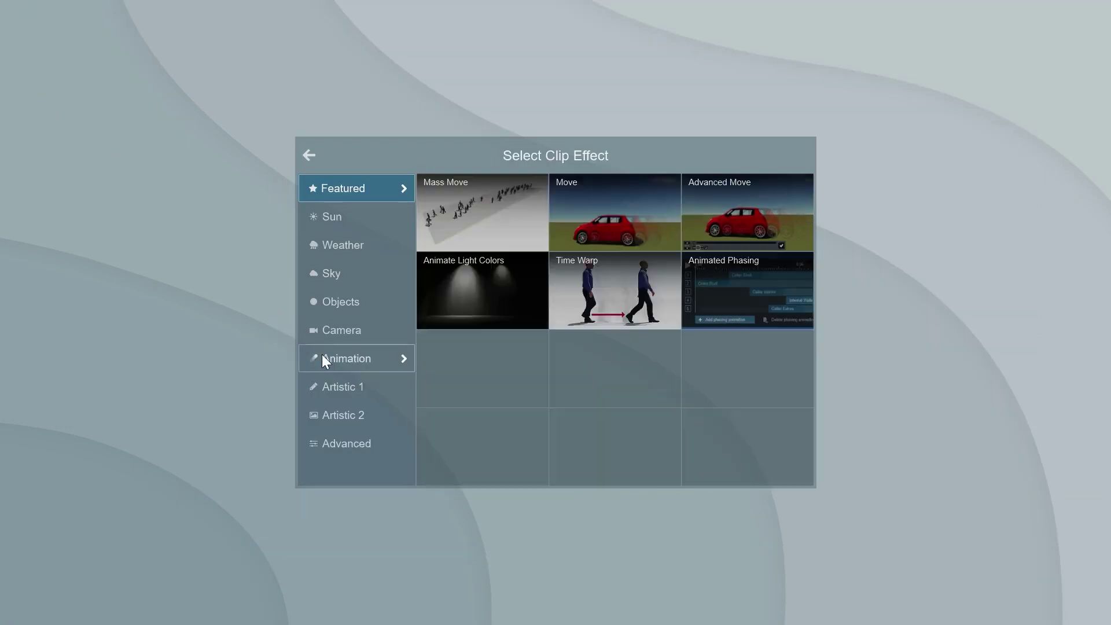
{"action": "left_click", "coordinate": [737, 232]}
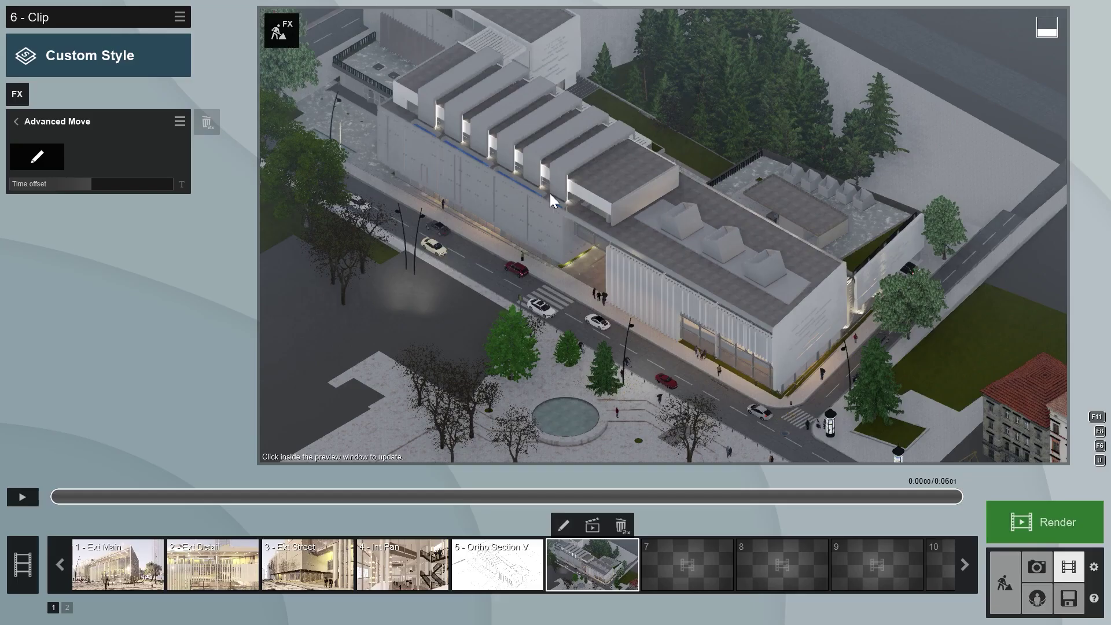
{"action": "left_click", "coordinate": [56, 152]}
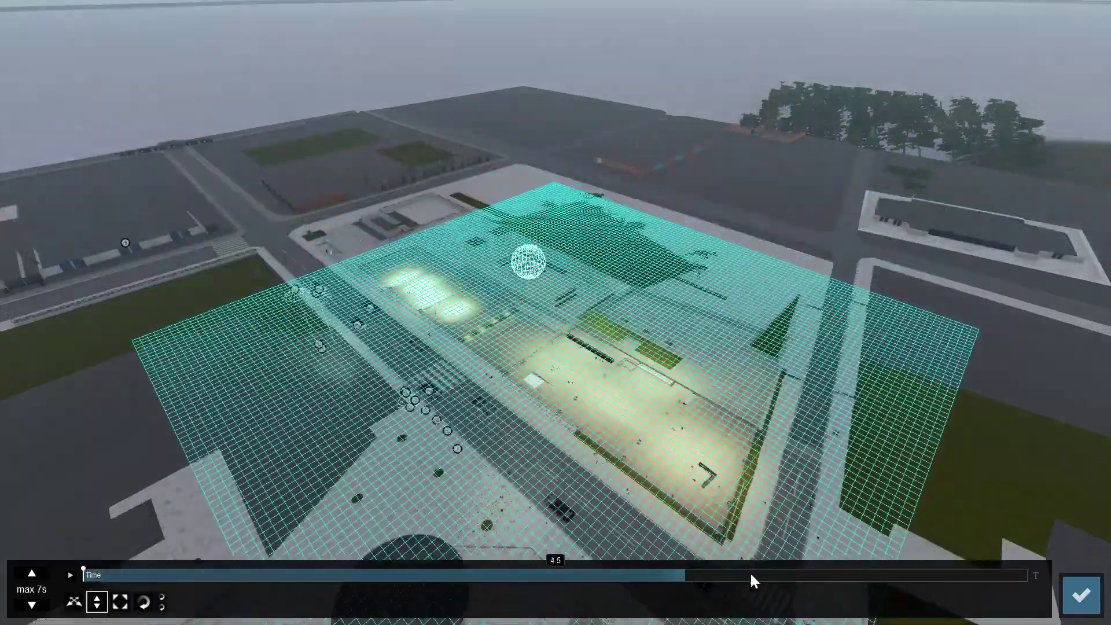
{"action": "left_click", "coordinate": [919, 574]}
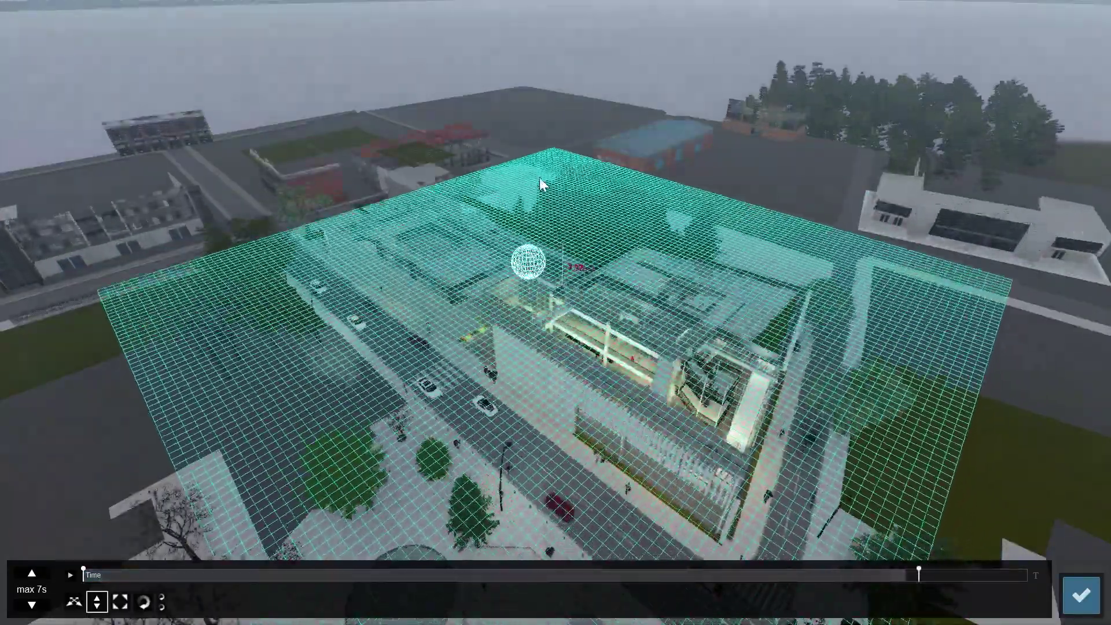